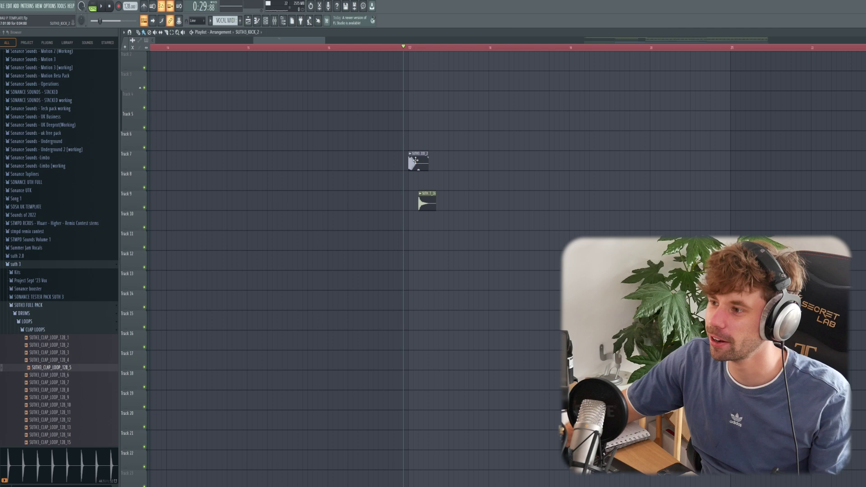
Step: Open the sample settings of the SUTH3_KICK_2 clip on Track 7 to inspect them, and close them
{"action": "double_click", "coordinate": [416, 160]}
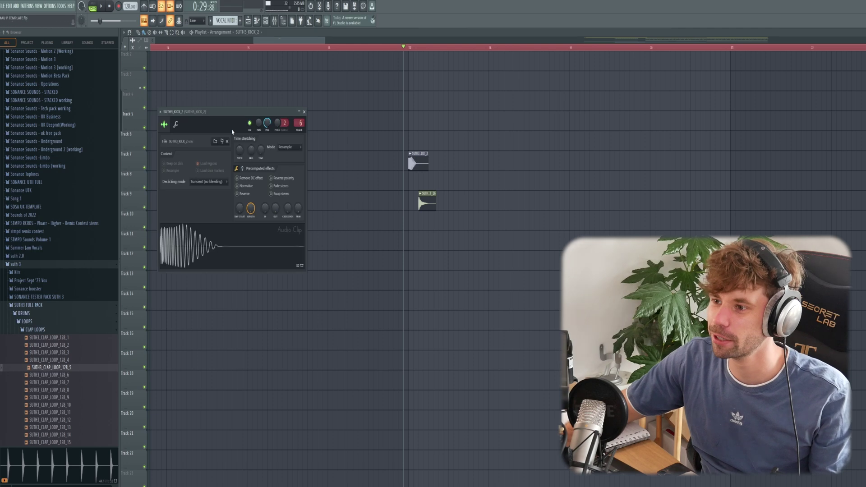
{"action": "left_click_drag", "start_coordinate": [228, 111], "coordinate": [379, 128]}
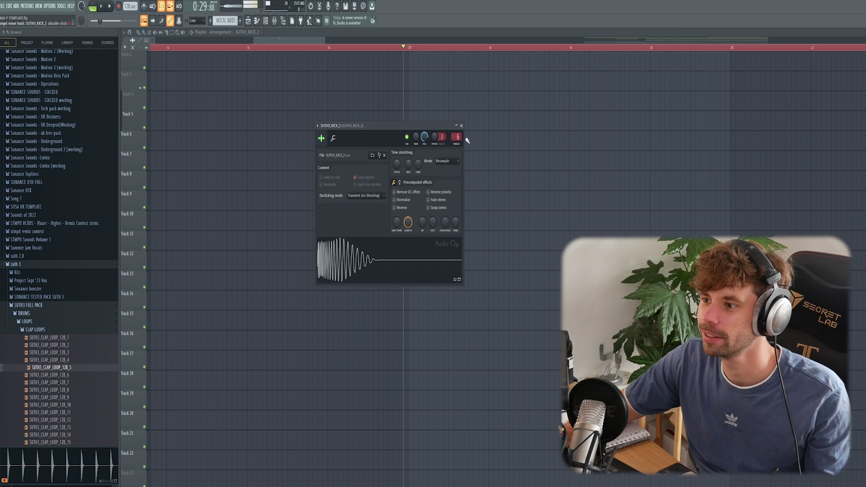
{"action": "key", "text": "Escape"}
Step: Place three more SUTH3_KICK_2 clips in a row on Track 7 to complete a four-kick bar
{"action": "left_click", "coordinate": [433, 164]}
{"action": "left_click", "coordinate": [453, 165]}
{"action": "left_click", "coordinate": [473, 163]}
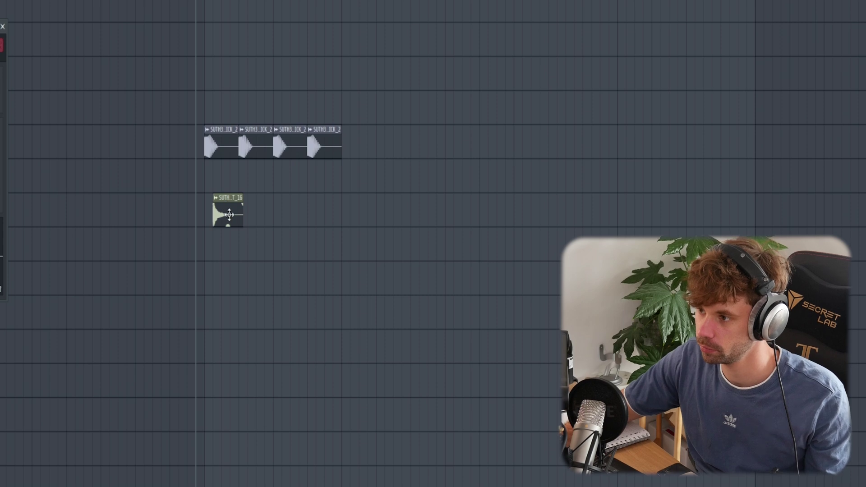
Step: Shift the SUTH3_HAT_16 clip to the offbeat, add three more offbeat copies on Track 9, and play the pattern
{"action": "scroll", "coordinate": [230, 215], "scroll_direction": "up", "scroll_amount": 3}
{"action": "left_click_drag", "start_coordinate": [232, 214], "coordinate": [247, 213]}
{"action": "left_click", "coordinate": [278, 215]}
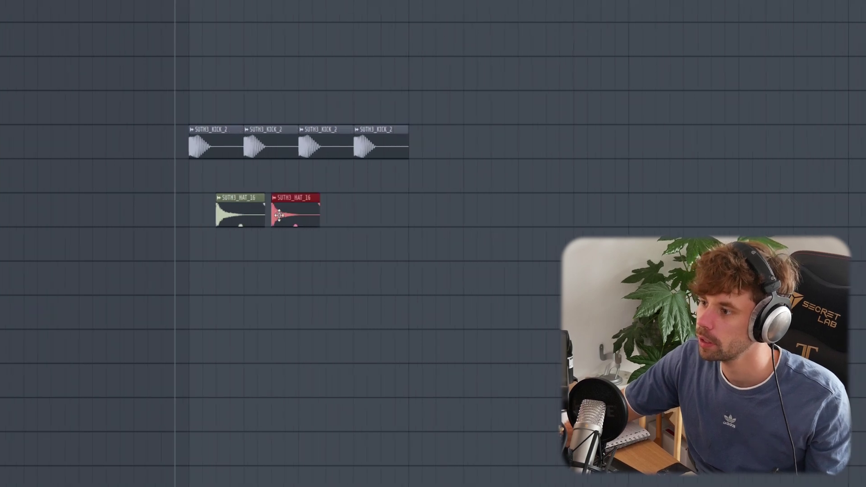
{"action": "left_click", "coordinate": [332, 214]}
{"action": "left_click", "coordinate": [384, 214]}
{"action": "key", "text": "space"}
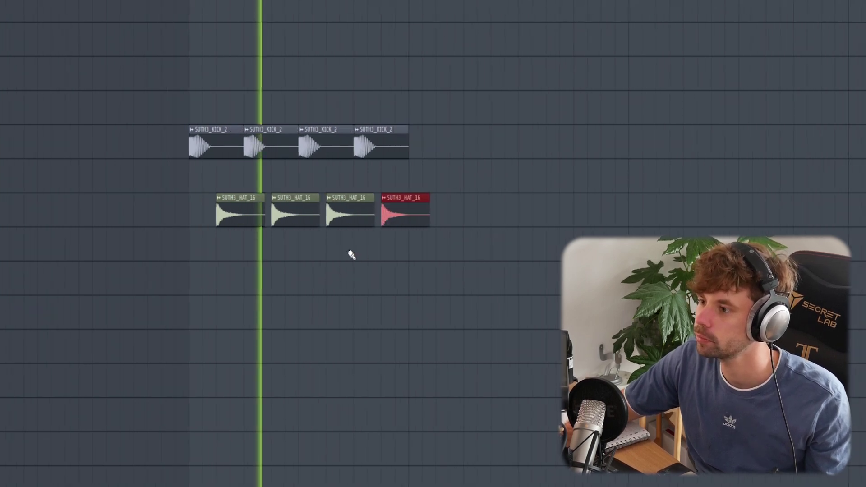
{"action": "key", "text": "space"}
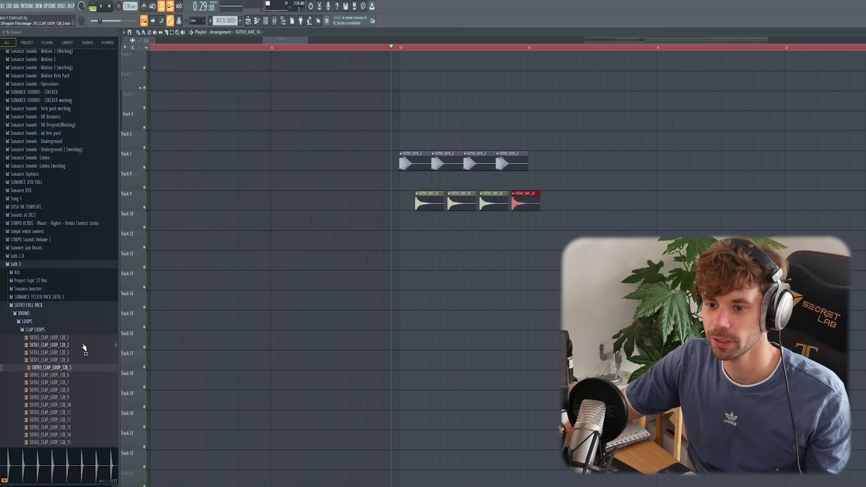
Step: Audition several clap loops, place SUTH3_CLAP_LOOP_128_8 on Track 10 at the kick pattern's start, and play the pattern
{"action": "left_click", "coordinate": [52, 345]}
{"action": "left_click", "coordinate": [51, 360]}
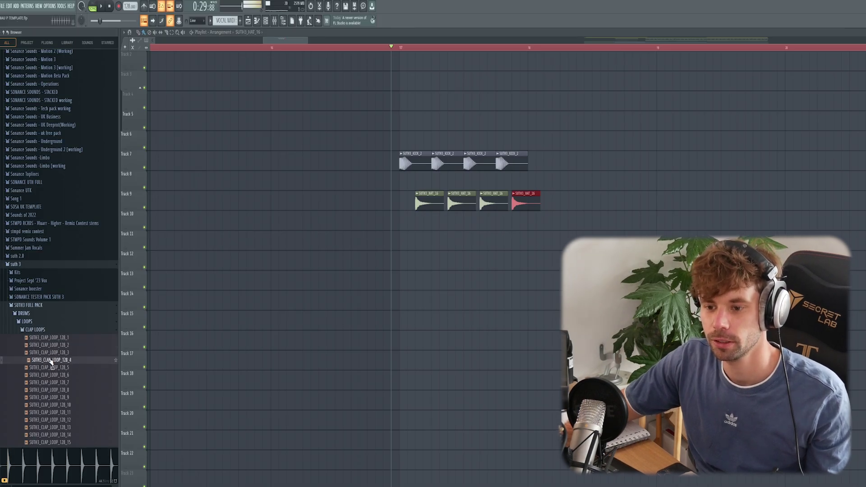
{"action": "left_click", "coordinate": [53, 384]}
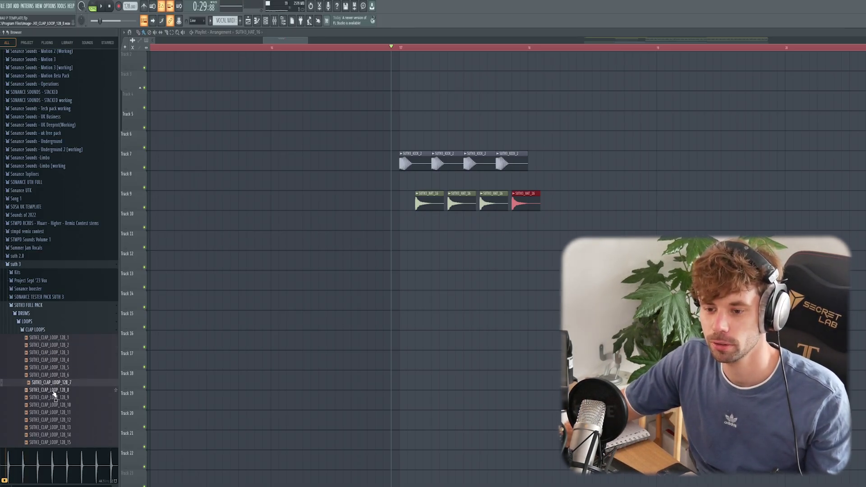
{"action": "left_click", "coordinate": [54, 391]}
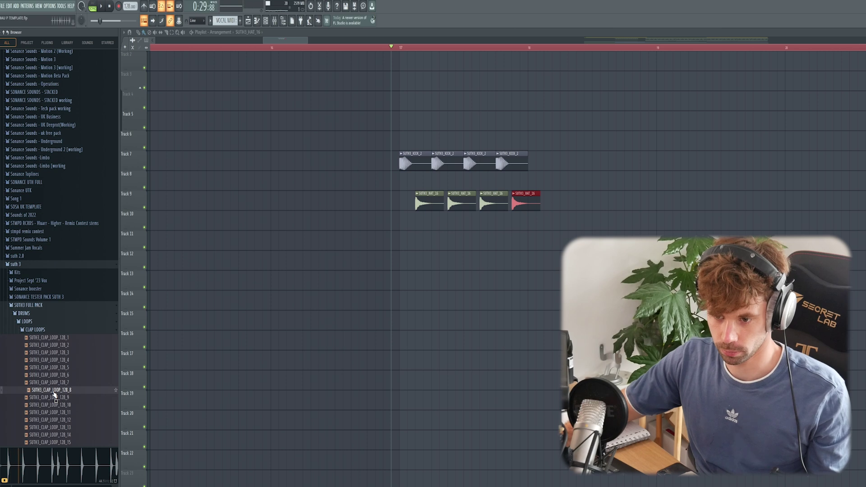
{"action": "left_click_drag", "start_coordinate": [53, 396], "coordinate": [398, 231]}
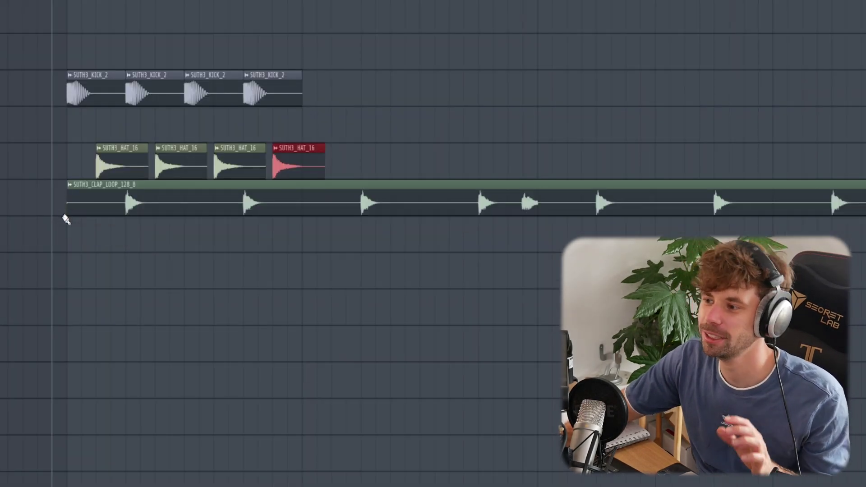
{"action": "key", "text": "space"}
{"action": "key", "text": "space"}
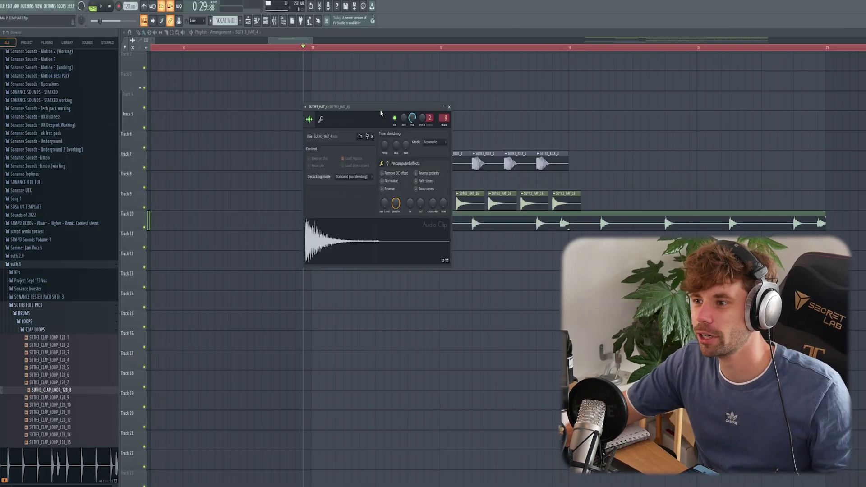
Step: Inspect the SUTH3_HAT_4 sample settings and listen to the extra hats on Track 8 with the drum pattern
{"action": "left_click_drag", "start_coordinate": [380, 110], "coordinate": [385, 117]}
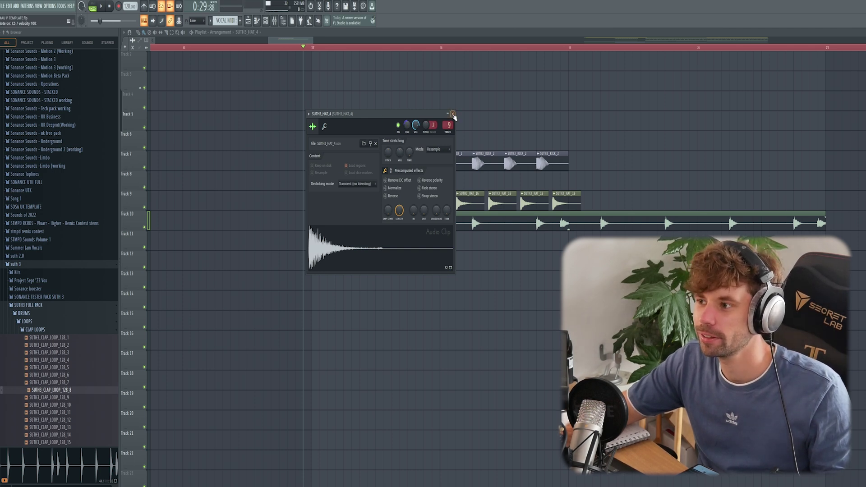
{"action": "left_click", "coordinate": [453, 114]}
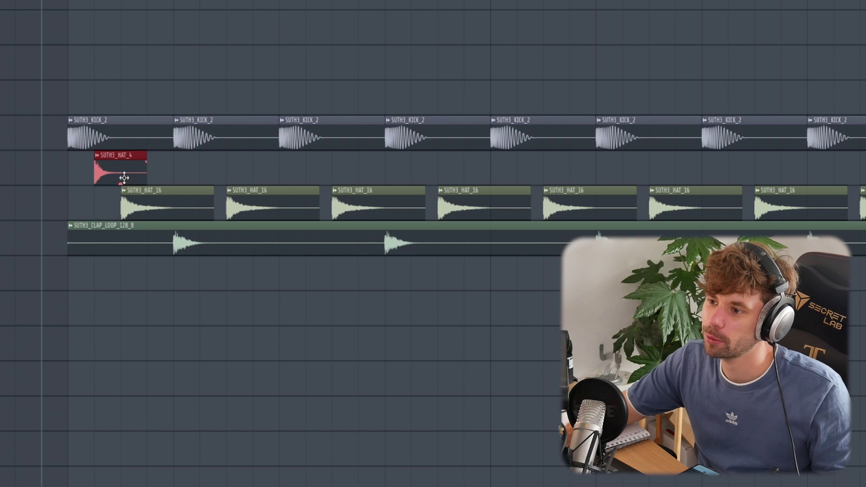
{"action": "key", "text": "space"}
{"action": "key", "text": "space"}
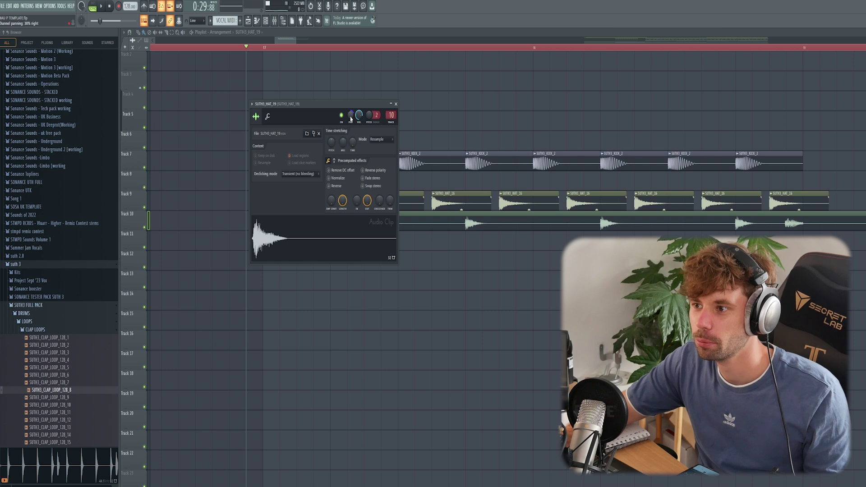
{"action": "key", "text": "space"}
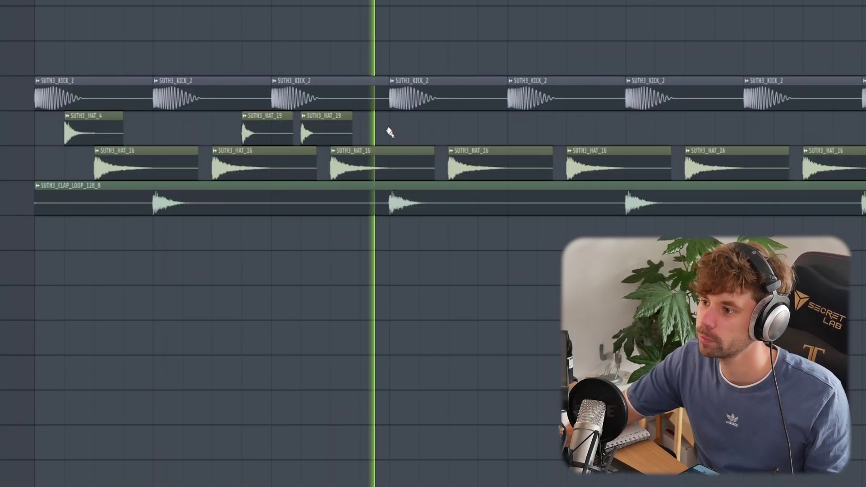
{"action": "key", "text": "space"}
Step: Duplicate the SUTH3_HAT_4 clip and both SUTH3_HAT_19 clips on Track 8 into the following bar, and play the result
{"action": "left_click_drag", "start_coordinate": [384, 132], "coordinate": [59, 133]}
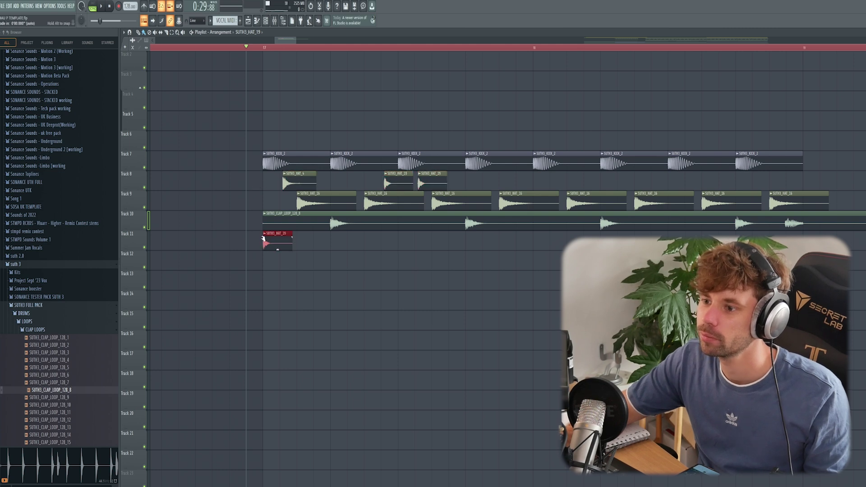
{"action": "left_click_drag", "start_coordinate": [325, 189], "coordinate": [450, 186]}
{"action": "key", "text": "ctrl+b"}
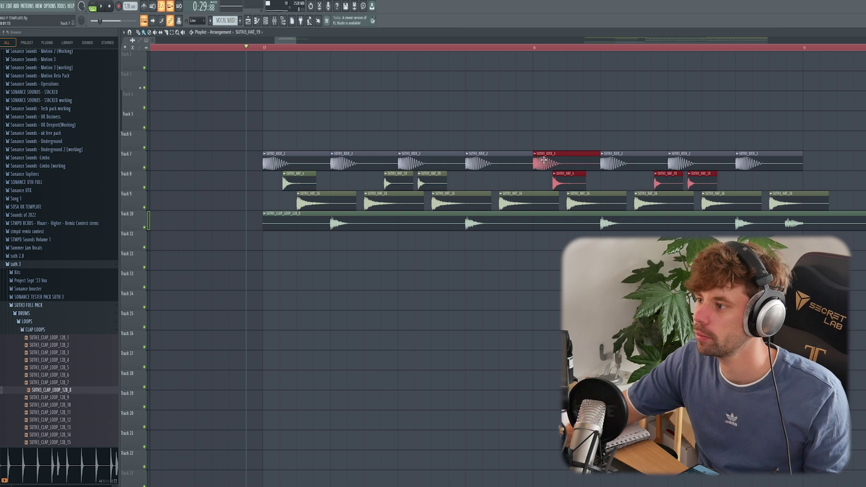
{"action": "key", "text": "space"}
Step: Browse the pack's drum one-shots and audition samples from the OTHER folder
{"action": "scroll", "coordinate": [364, 304], "scroll_direction": "down", "scroll_amount": 4}
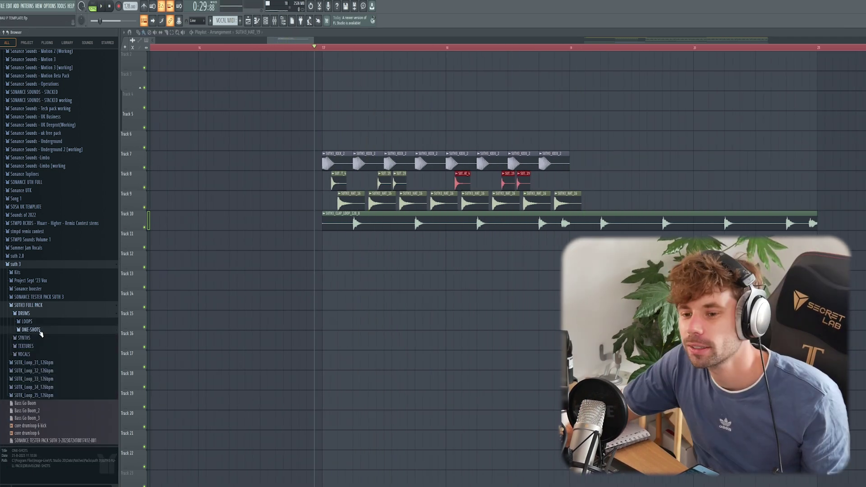
{"action": "left_click", "coordinate": [39, 330]}
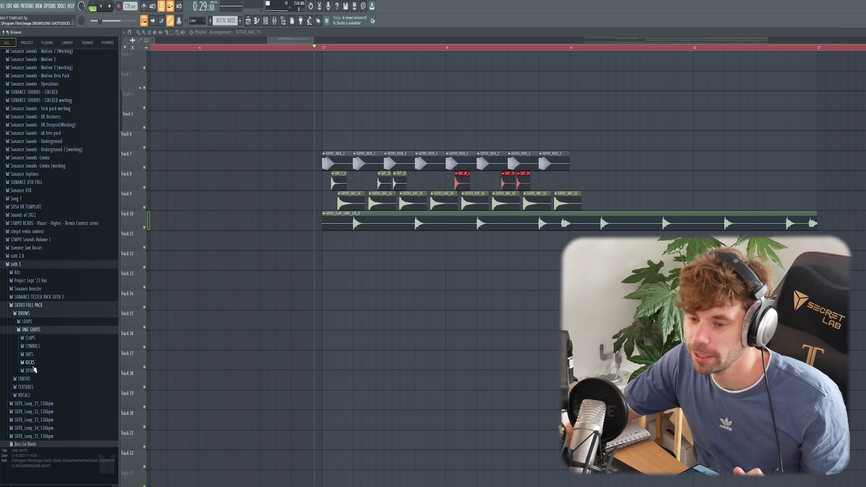
{"action": "left_click", "coordinate": [31, 372]}
{"action": "left_click", "coordinate": [33, 376]}
{"action": "left_click", "coordinate": [35, 301]}
{"action": "left_click", "coordinate": [37, 287]}
{"action": "left_click", "coordinate": [39, 270]}
{"action": "left_click", "coordinate": [41, 293]}
{"action": "left_click", "coordinate": [42, 360]}
{"action": "left_click", "coordinate": [43, 383]}
{"action": "left_click", "coordinate": [43, 399]}
{"action": "left_click", "coordinate": [30, 406]}
{"action": "left_click", "coordinate": [35, 413]}
Step: Place the SUTH3_OTHER_1 one-shot on Track 11 below the clap loop and play the pattern
{"action": "left_click_drag", "start_coordinate": [43, 225], "coordinate": [283, 293]}
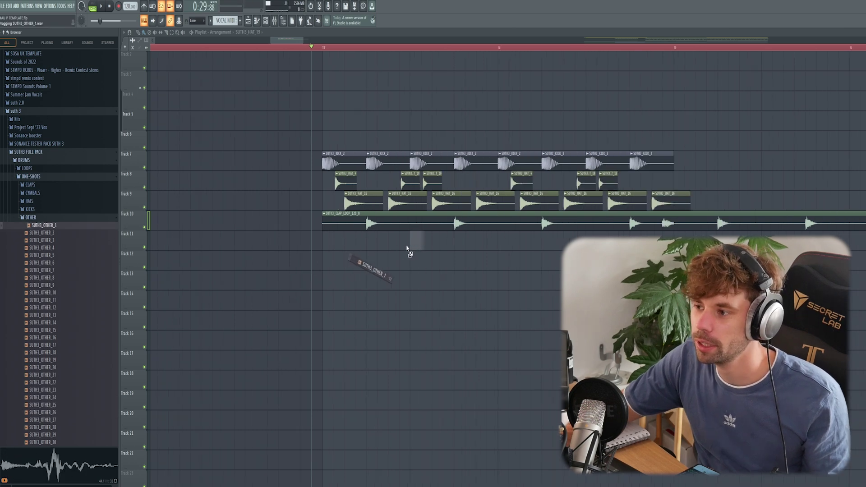
{"action": "left_click_drag", "start_coordinate": [418, 246], "coordinate": [425, 243]}
{"action": "key", "text": "space"}
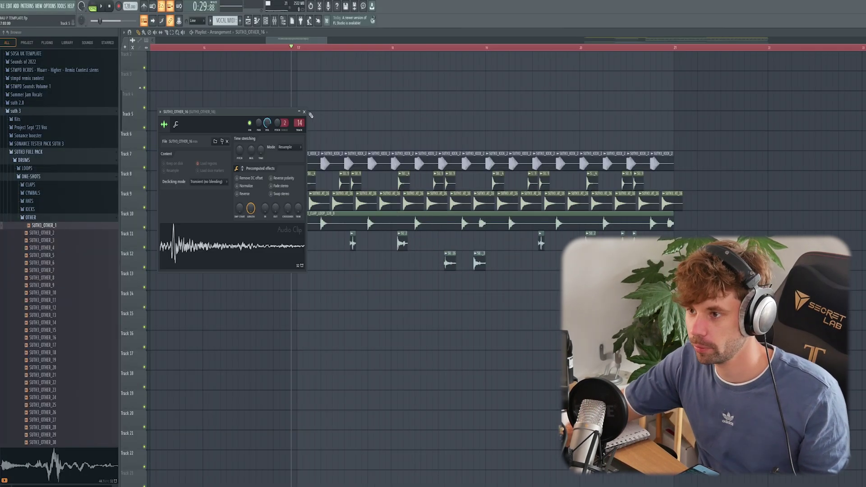
Step: Inspect the sample settings of the SUTH3_OTHER_16 and SUTH3_OTHER_3 percussion clips, and play the full four-bar pattern
{"action": "left_click_drag", "start_coordinate": [274, 111], "coordinate": [435, 132]}
{"action": "double_click", "coordinate": [480, 254]}
{"action": "left_click_drag", "start_coordinate": [251, 120], "coordinate": [410, 133]}
{"action": "key", "text": "Escape"}
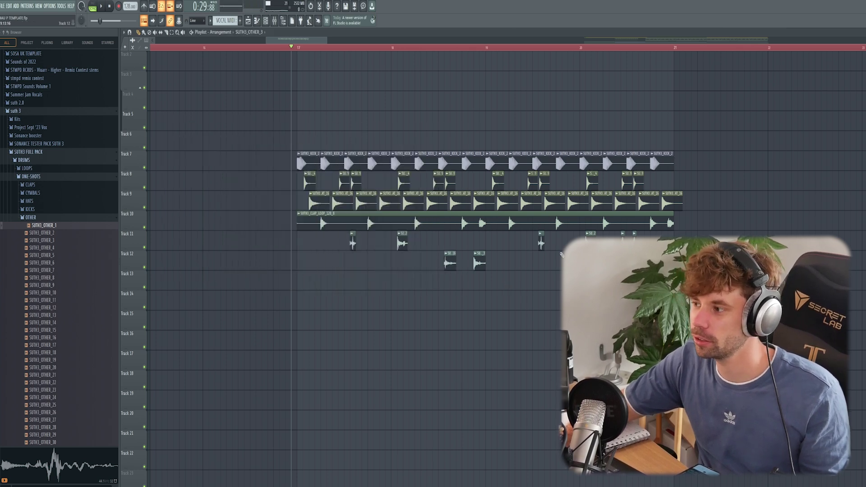
{"action": "key", "text": "space"}
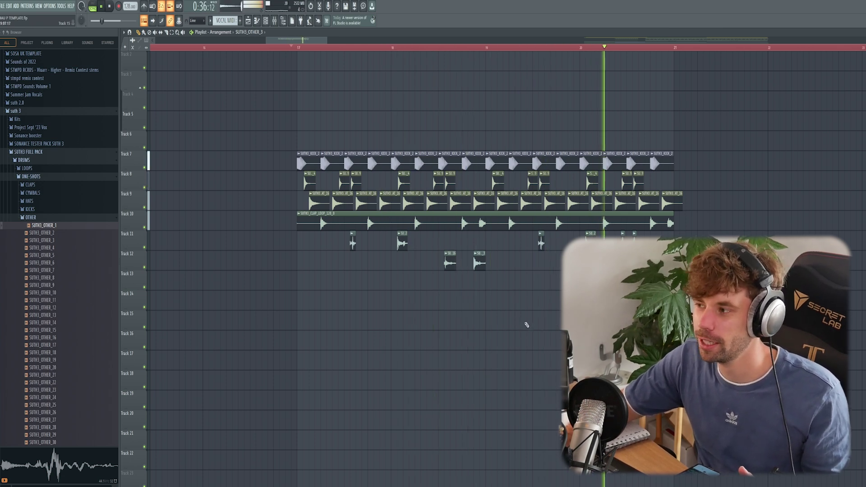
Step: Audition fillers from the pack's GLITCH LOOPS folder and place SUTH3_FILLER_128_16 on Track 13 at the pattern's start
{"action": "left_click", "coordinate": [29, 218]}
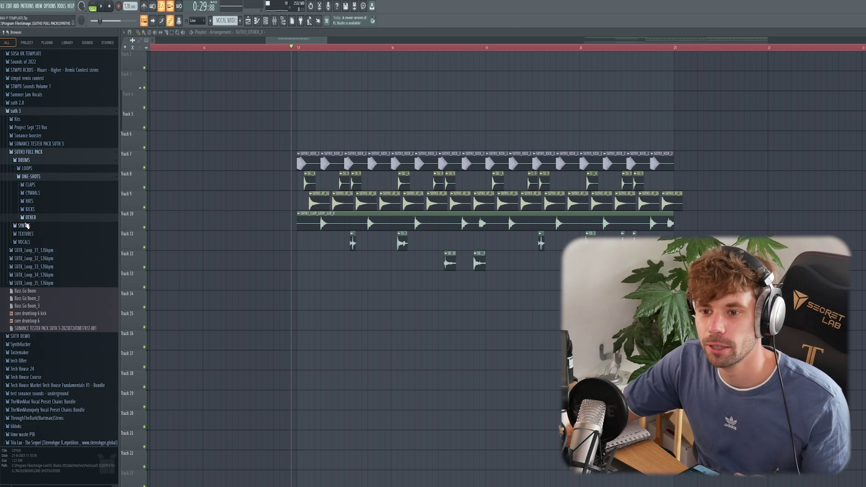
{"action": "left_click", "coordinate": [27, 169]}
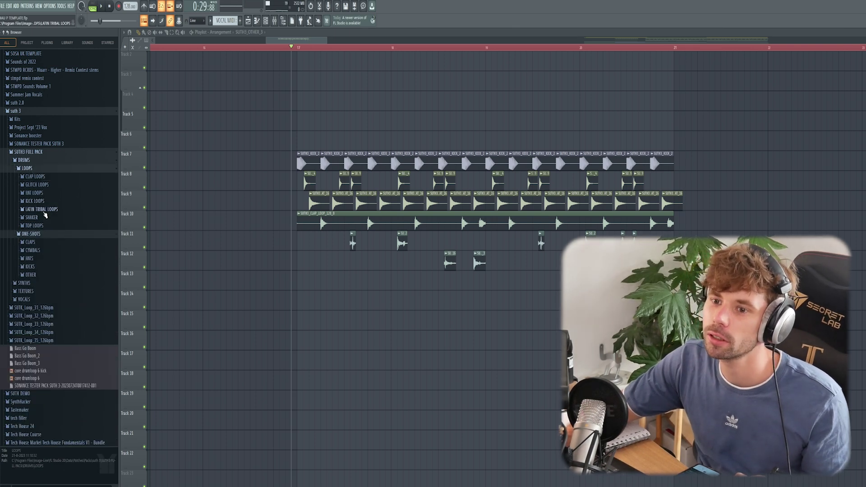
{"action": "left_click", "coordinate": [37, 186]}
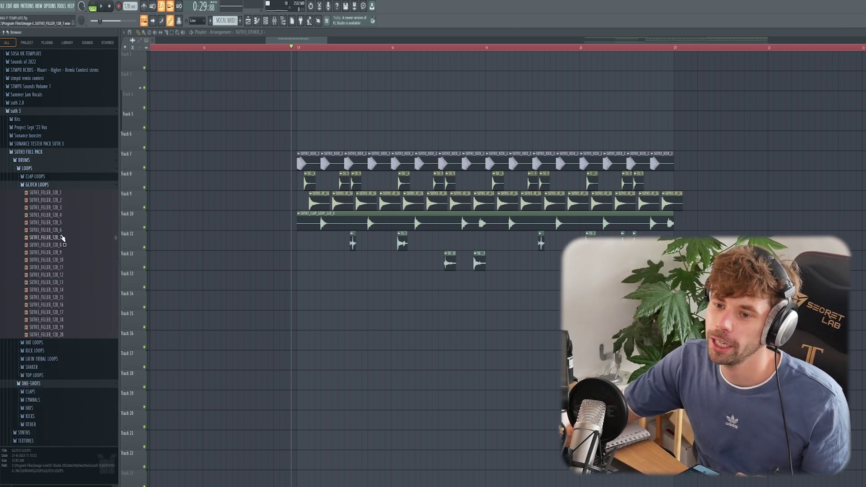
{"action": "left_click", "coordinate": [57, 268]}
{"action": "left_click", "coordinate": [60, 275]}
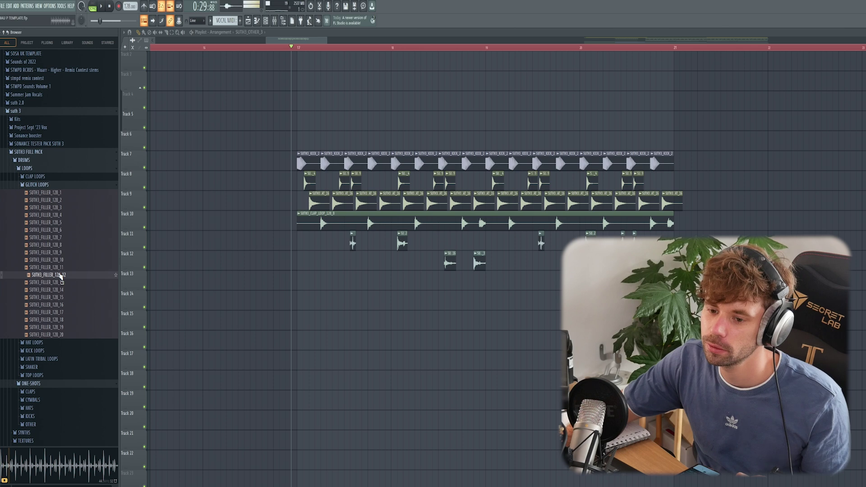
{"action": "left_click", "coordinate": [60, 260]}
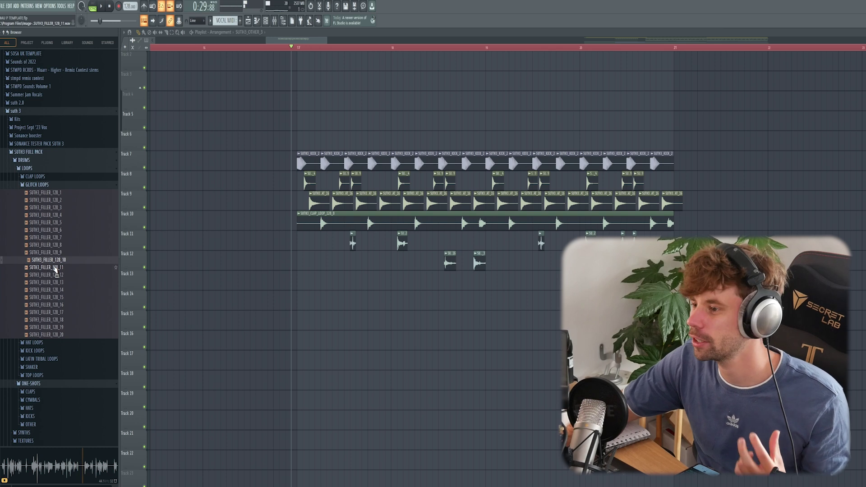
{"action": "left_click", "coordinate": [54, 306]}
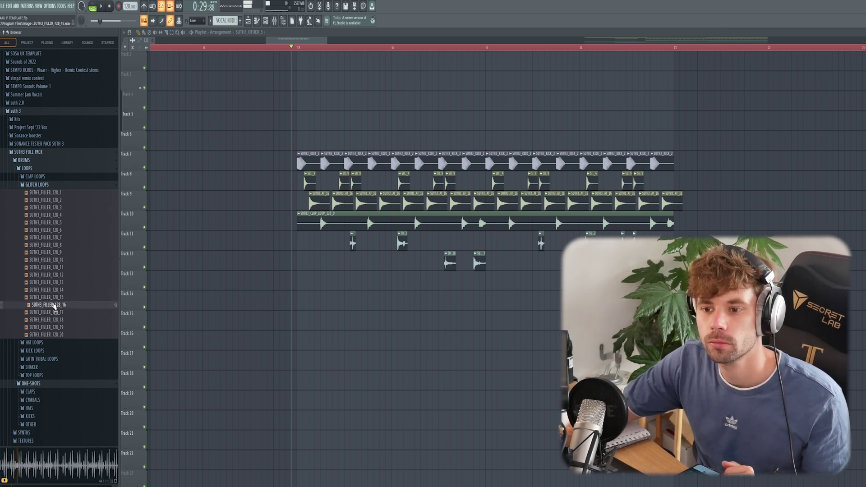
{"action": "left_click_drag", "start_coordinate": [54, 306], "coordinate": [288, 283]}
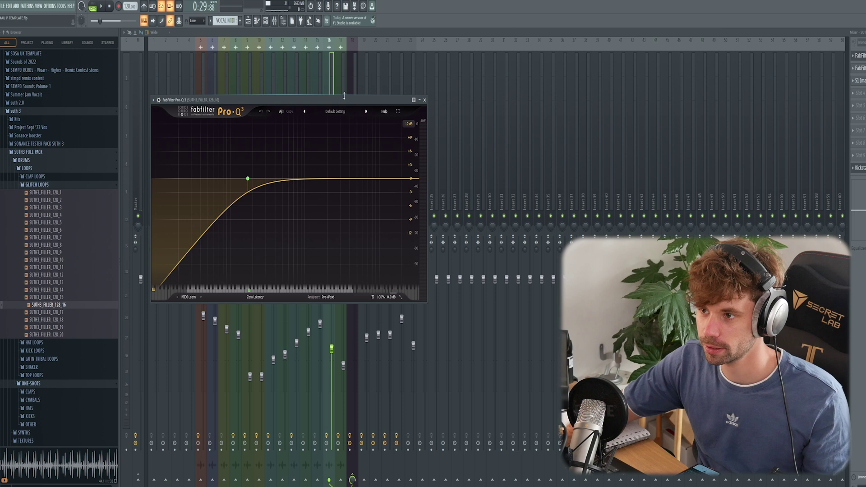
Step: Review the FabFilter Pro-Q 3 low cut and Kickstart sidechain on the SUTH3_FILLER_128_16 mixer track, and play the arrangement
{"action": "left_click_drag", "start_coordinate": [344, 99], "coordinate": [419, 91]}
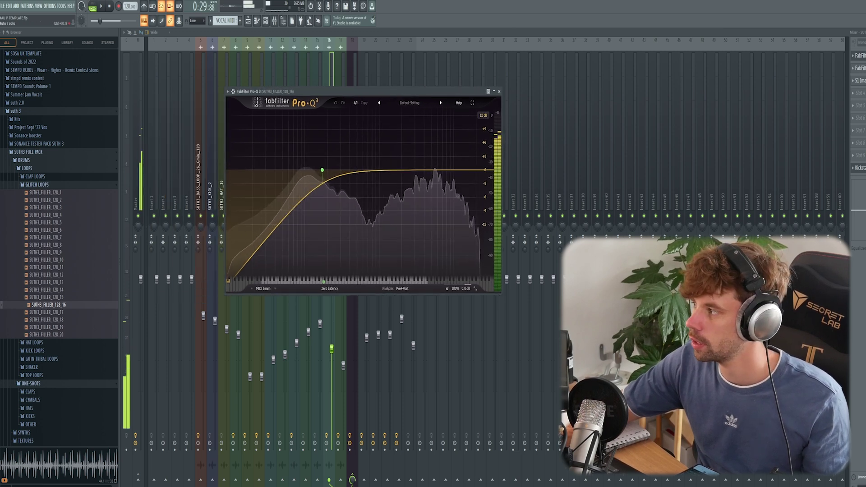
{"action": "left_click", "coordinate": [499, 91]}
{"action": "left_click", "coordinate": [860, 167]}
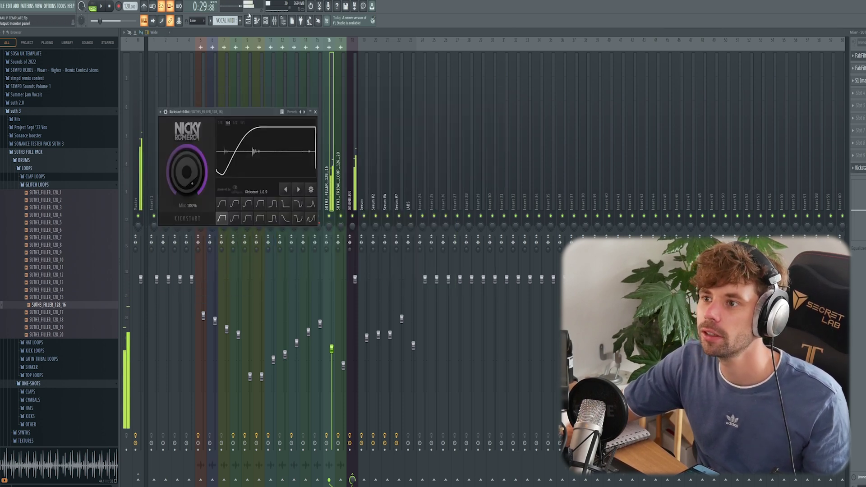
{"action": "left_click", "coordinate": [249, 20]}
{"action": "key", "text": "space"}
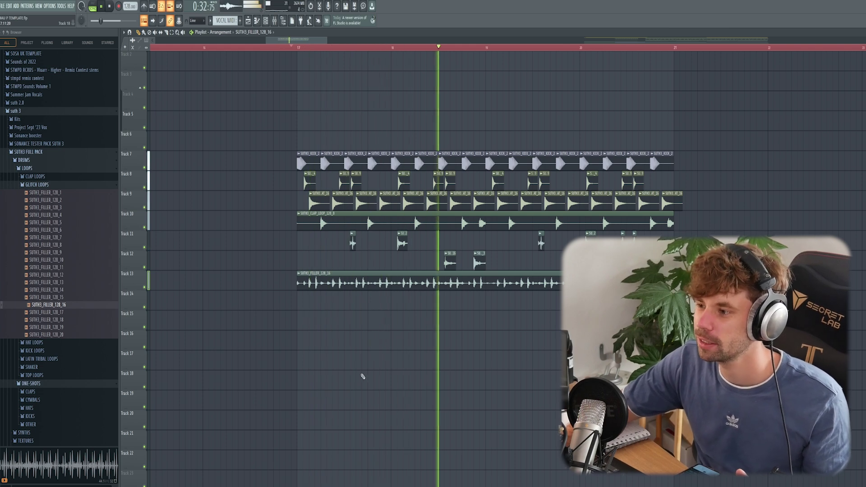
{"action": "key", "text": "space"}
Step: Audition the pack's LATIN TRIBAL LOOPS, place SUTH3_TRIBAL_LOOP_126_20 on Track 14 at the pattern's start, and play the groove
{"action": "left_click", "coordinate": [41, 360]}
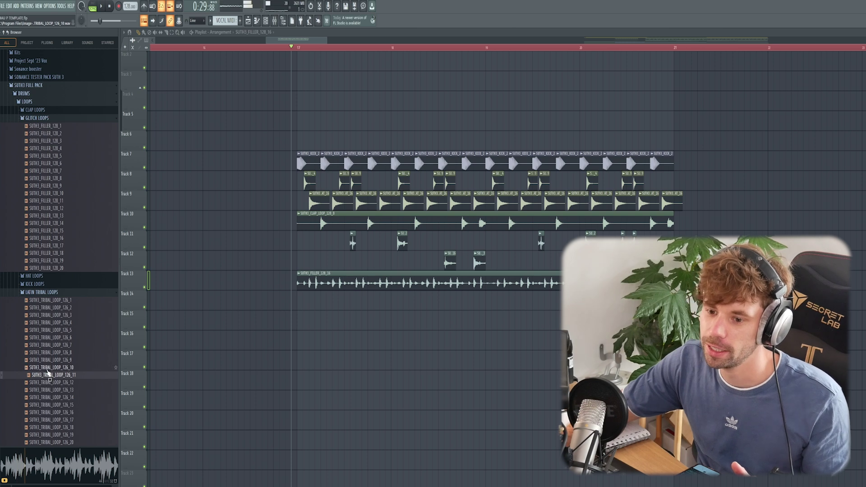
{"action": "scroll", "coordinate": [47, 357], "scroll_direction": "down", "scroll_amount": 4}
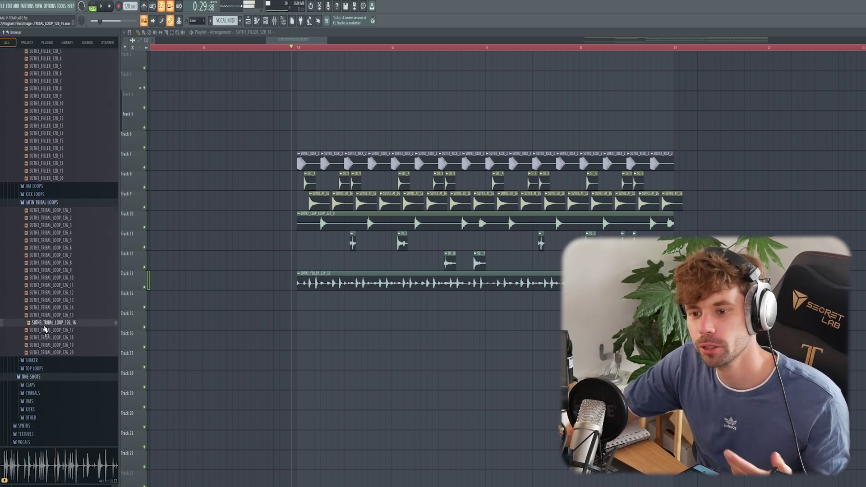
{"action": "left_click_drag", "start_coordinate": [47, 352], "coordinate": [300, 311]}
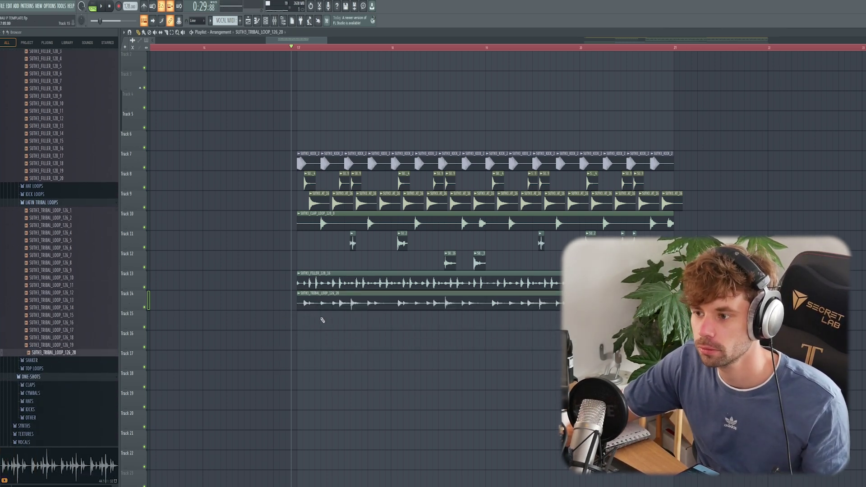
{"action": "key", "text": "space"}
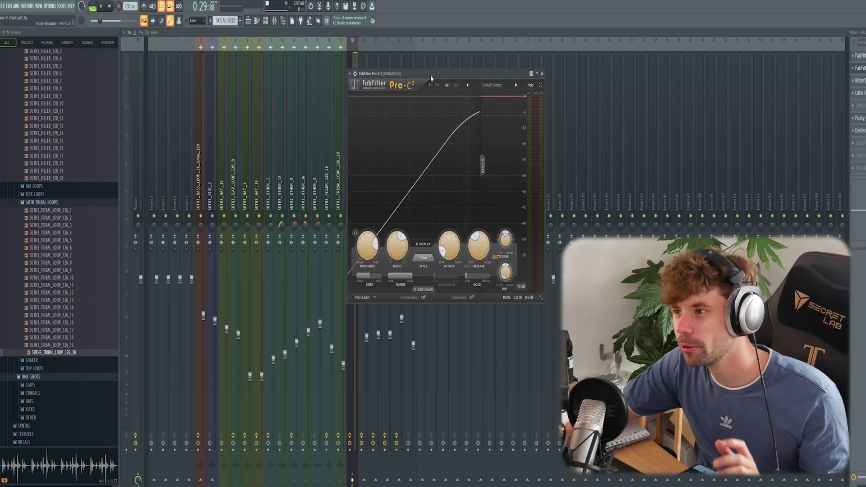
Step: Review the FabFilter Pro-C 2, BitterSweet and Little Radiator settings on the drum bus, and play the full drum pattern
{"action": "left_click_drag", "start_coordinate": [431, 79], "coordinate": [425, 80]}
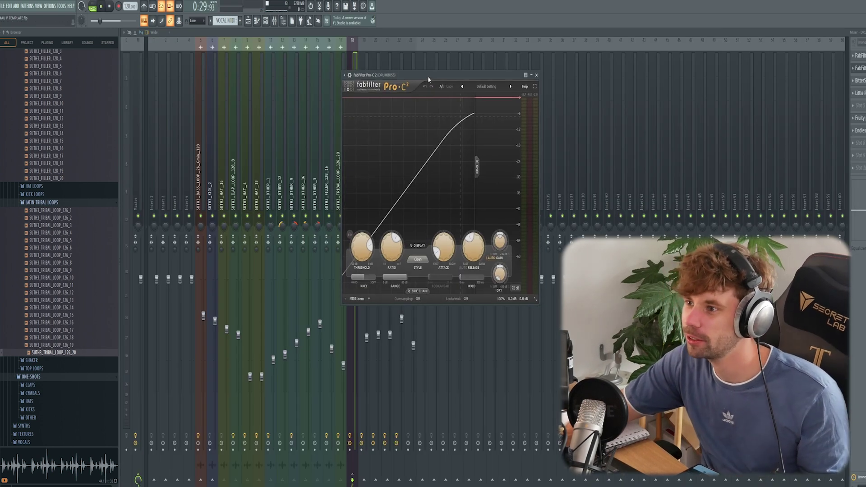
{"action": "key", "text": "space"}
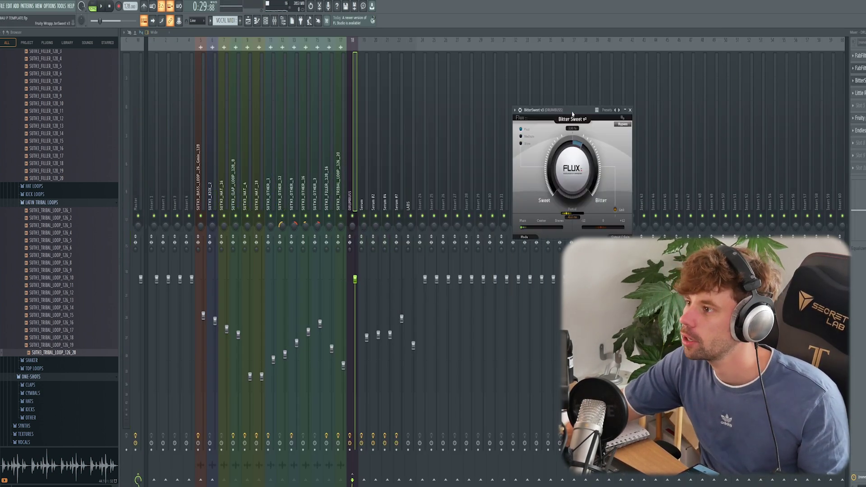
{"action": "left_click_drag", "start_coordinate": [573, 113], "coordinate": [433, 98]}
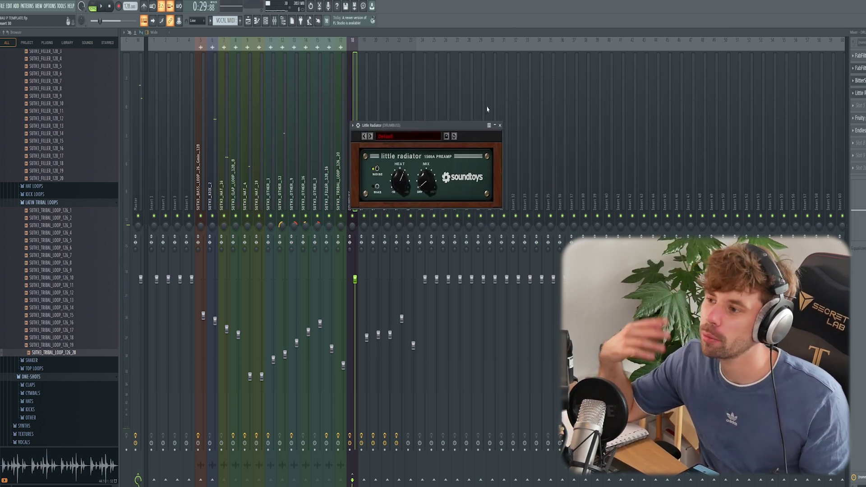
{"action": "key", "text": "space"}
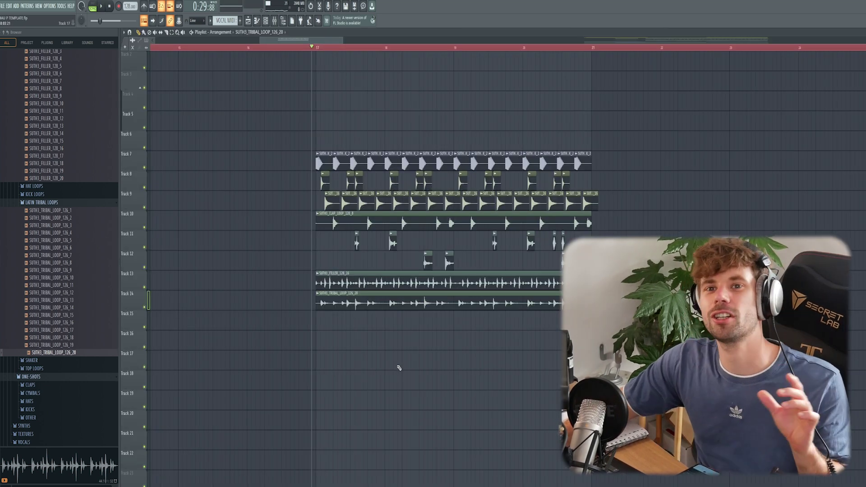
{"action": "key", "text": "space"}
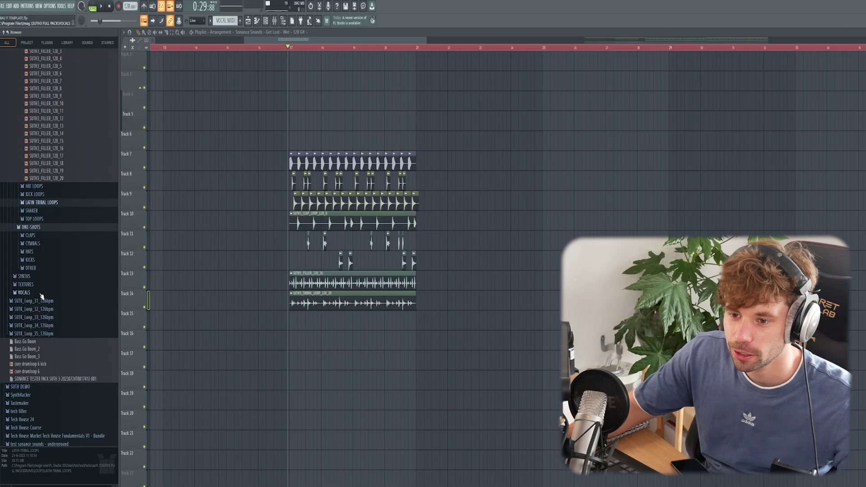
Step: Audition the pack's WET vocals and place Sonance Sounds - Get Lost - Wet - 128 G# on Track 16
{"action": "left_click", "coordinate": [41, 294]}
{"action": "left_click", "coordinate": [41, 311]}
{"action": "left_click", "coordinate": [35, 330]}
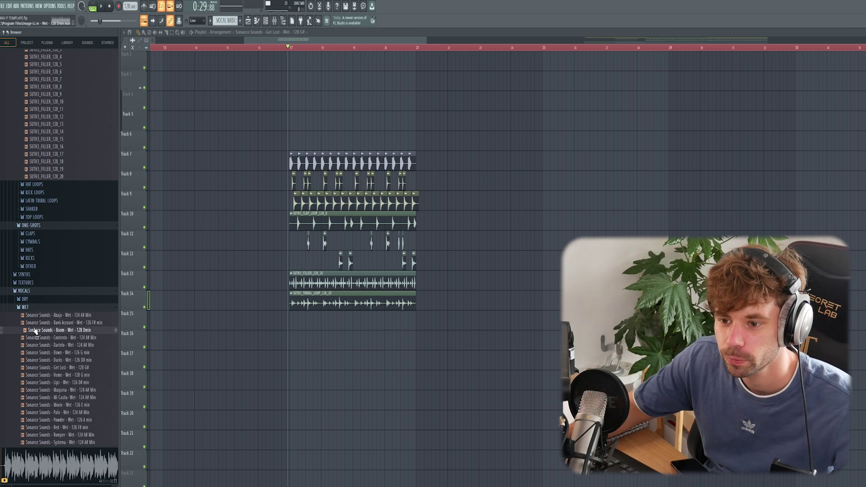
{"action": "left_click", "coordinate": [40, 360]}
{"action": "left_click", "coordinate": [40, 375]}
{"action": "scroll", "coordinate": [59, 416], "scroll_direction": "down", "scroll_amount": 2}
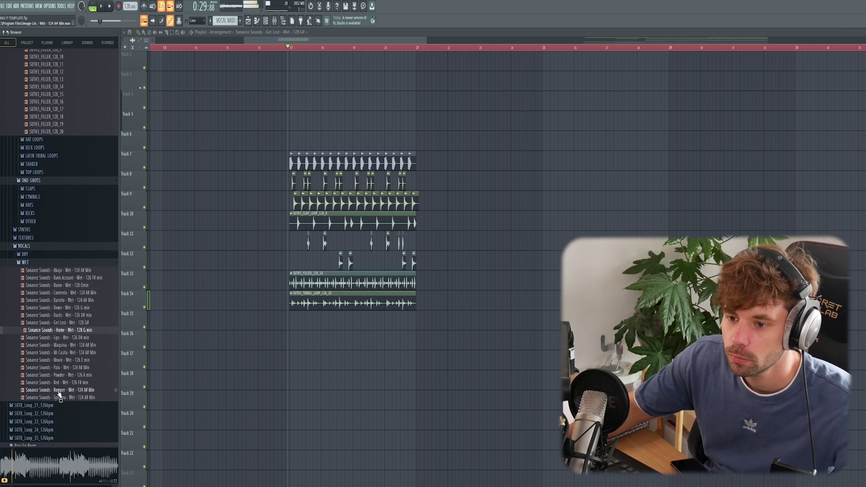
{"action": "left_click", "coordinate": [92, 322]}
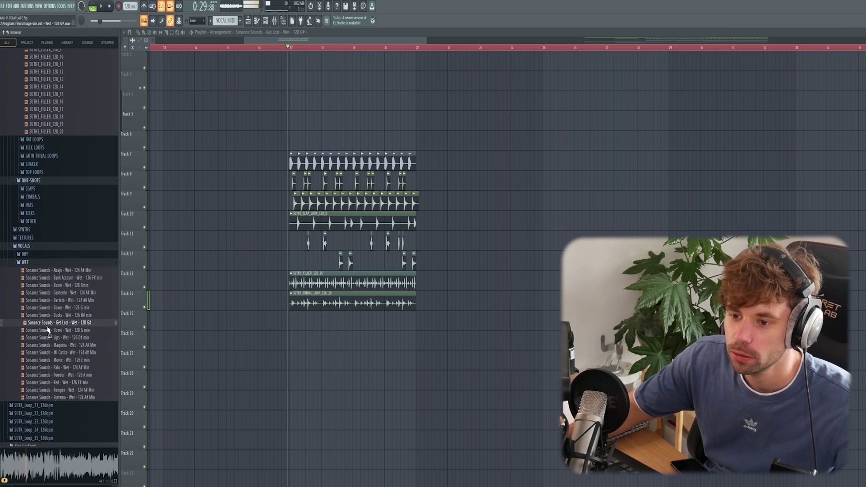
{"action": "left_click_drag", "start_coordinate": [170, 339], "coordinate": [251, 342]}
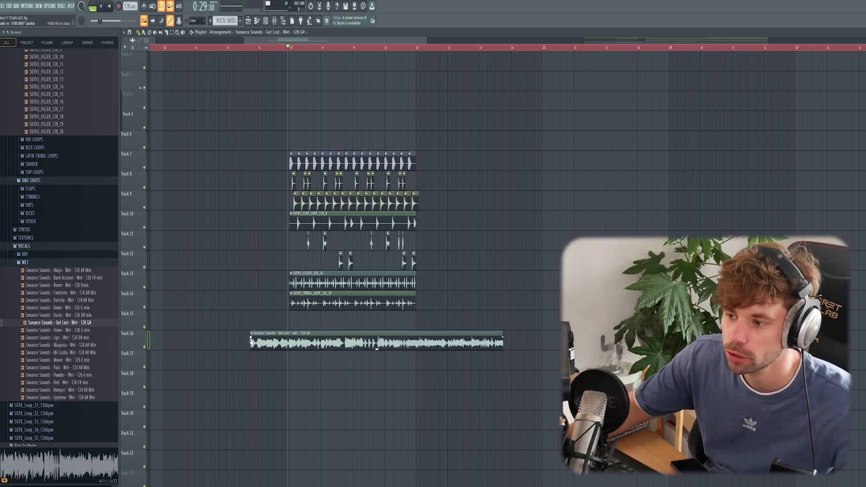
Step: Align the Get Lost vocal with the drums' start, split it where the drums end, and repeat both halves ahead of the drums
{"action": "double_click", "coordinate": [280, 342]}
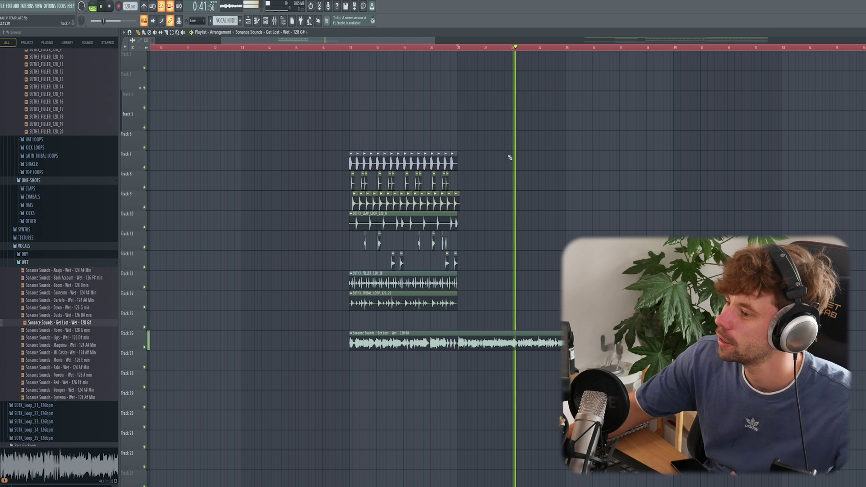
{"action": "left_click", "coordinate": [458, 343]}
{"action": "key", "text": "space"}
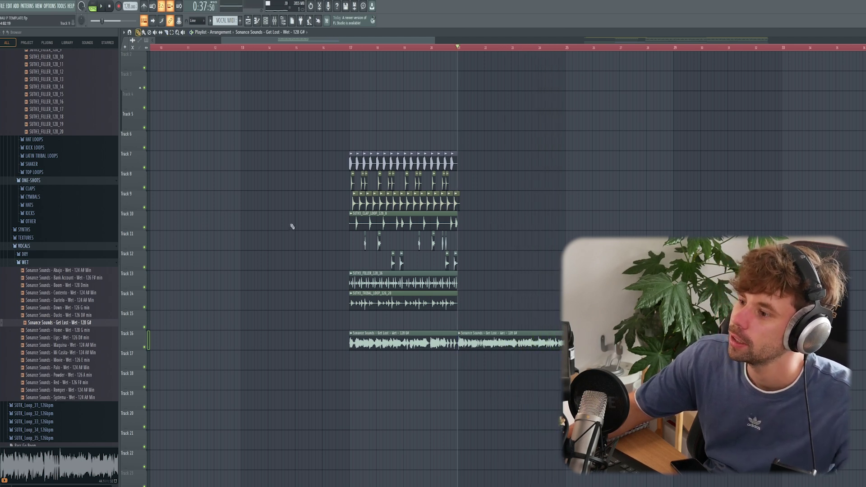
{"action": "scroll", "coordinate": [390, 338], "scroll_direction": "down", "scroll_amount": 2}
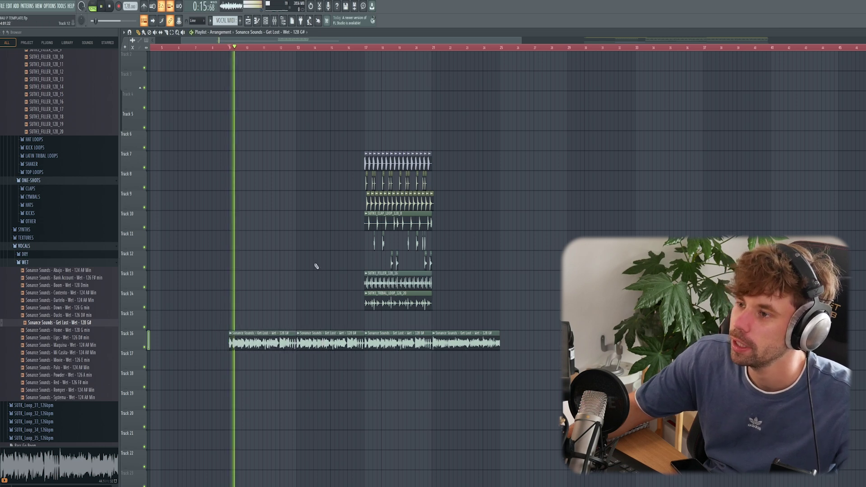
Step: Open Kickstart on the bass loop's mixer track and create an automation clip for its mix level
{"action": "left_click", "coordinate": [274, 21]}
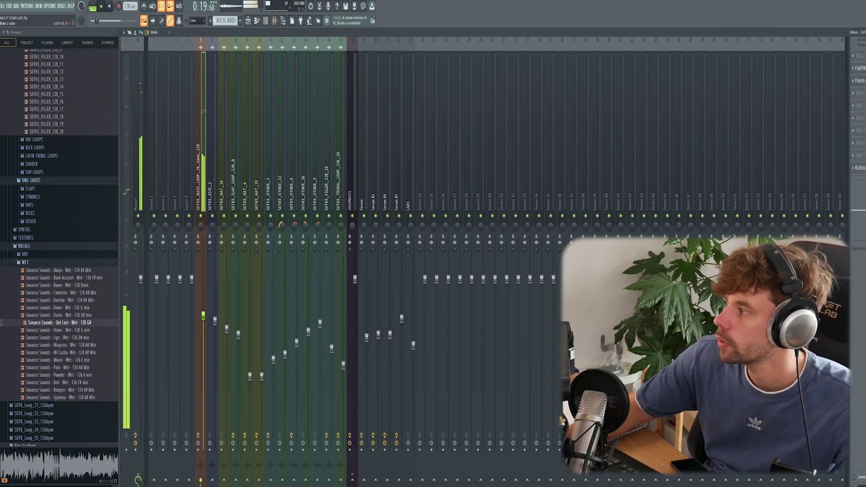
{"action": "left_click", "coordinate": [862, 168]}
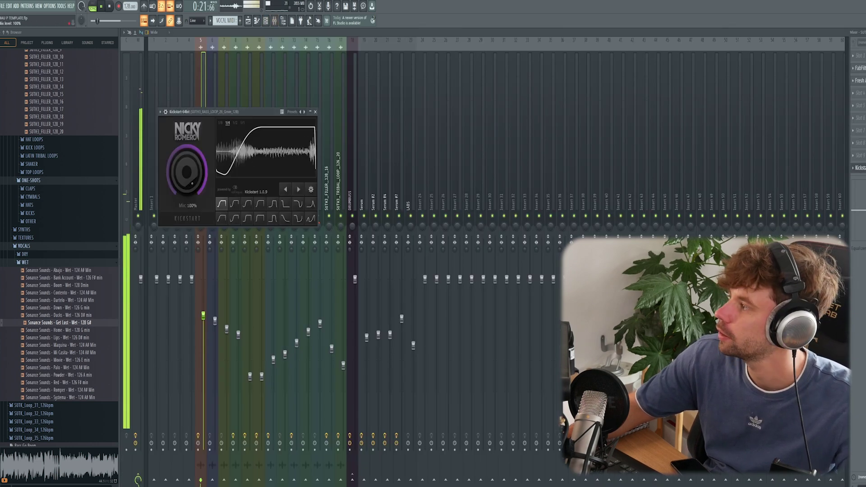
{"action": "left_click", "coordinate": [862, 168]}
{"action": "right_click", "coordinate": [865, 168]}
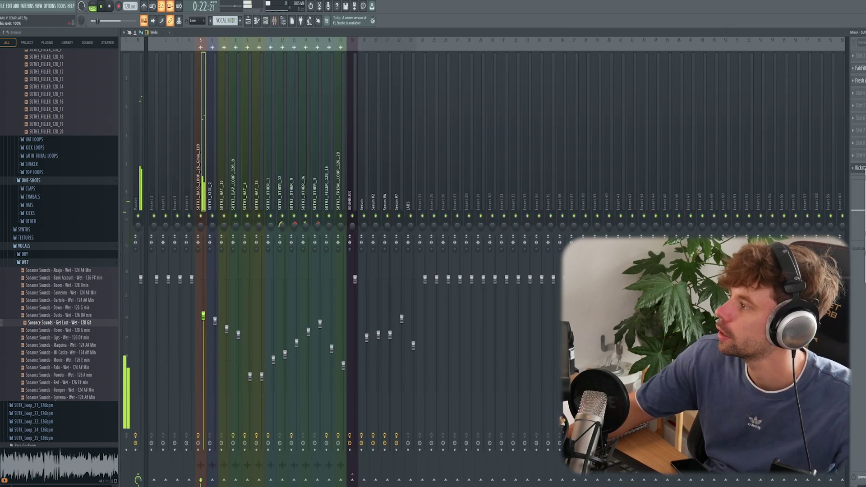
Step: Add points to the Kickstart mix-level automation to form vertical jumps at the drums' start and at the first vocal clip's start
{"action": "left_click", "coordinate": [249, 21]}
{"action": "right_click", "coordinate": [364, 74]}
{"action": "right_click", "coordinate": [365, 65]}
{"action": "left_click_drag", "start_coordinate": [365, 66], "coordinate": [365, 63]}
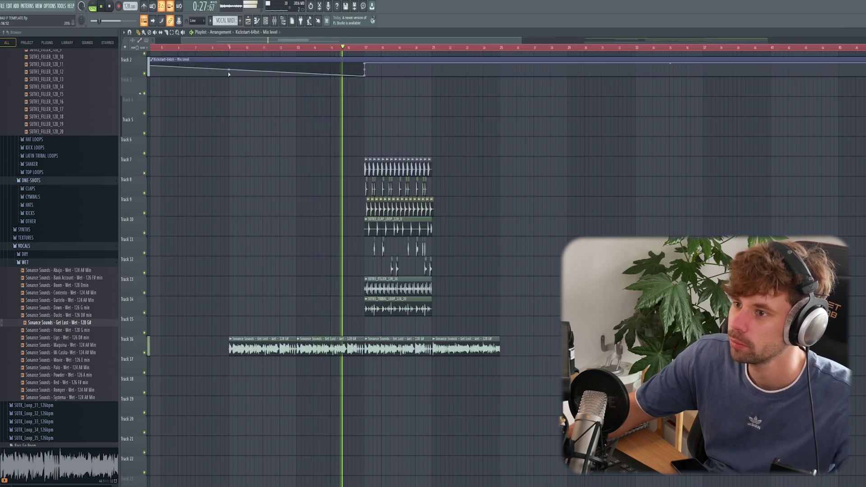
{"action": "right_click", "coordinate": [229, 75]}
{"action": "right_click", "coordinate": [229, 68]}
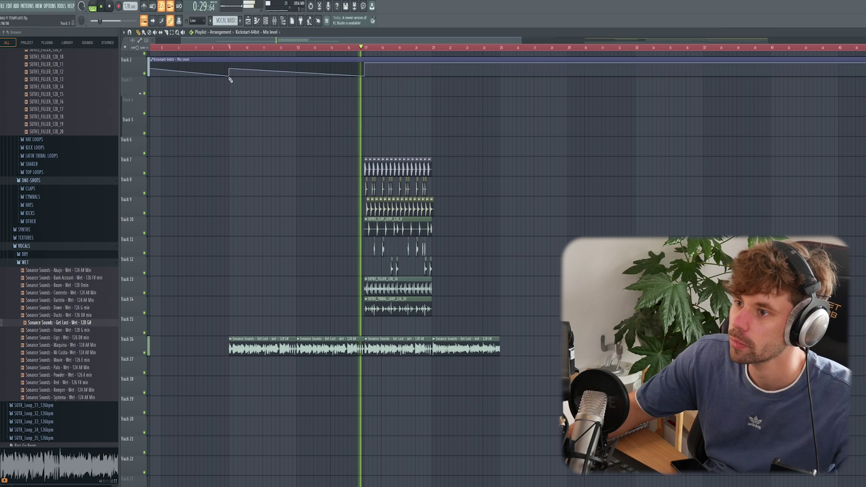
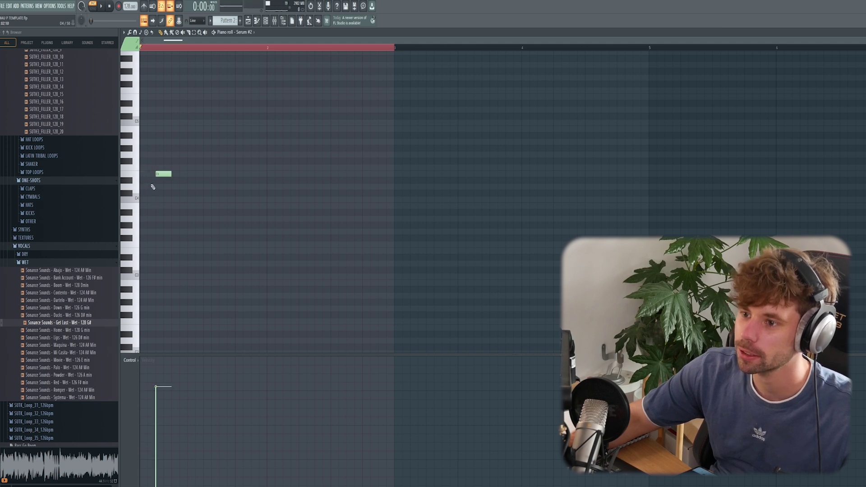
Step: Draw four short E4 notes followed by a G4 note in bar 1 of the Serum #2 pattern, and play it
{"action": "left_click", "coordinate": [207, 223]}
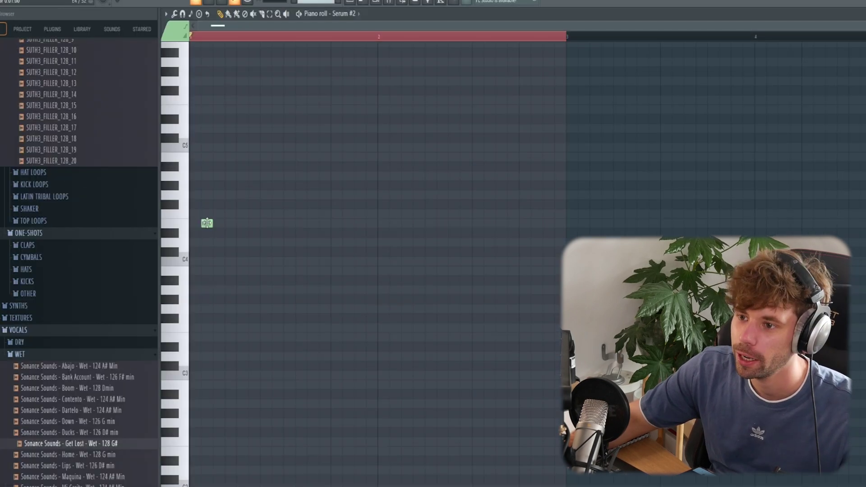
{"action": "left_click_drag", "start_coordinate": [228, 199], "coordinate": [286, 248]}
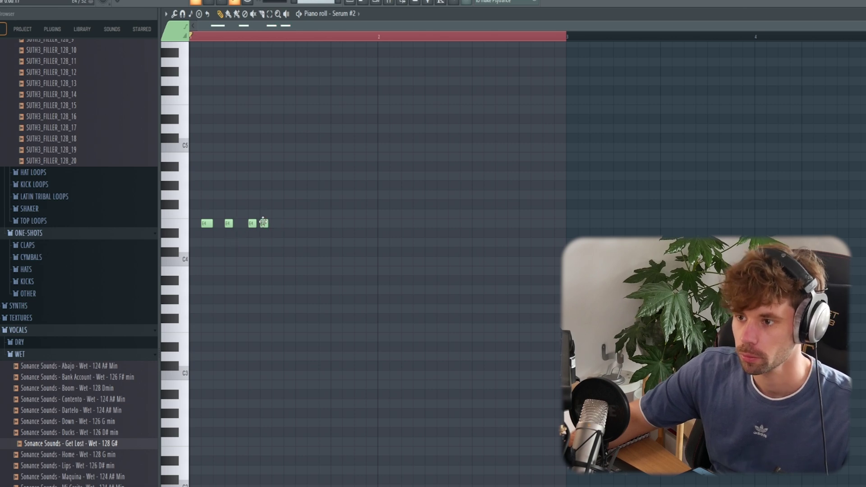
{"action": "key", "text": "space"}
{"action": "key", "text": "space"}
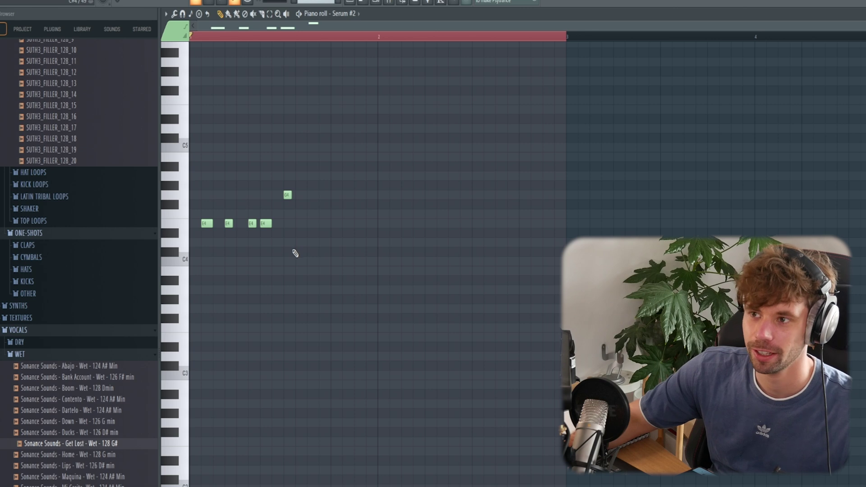
{"action": "key", "text": "space"}
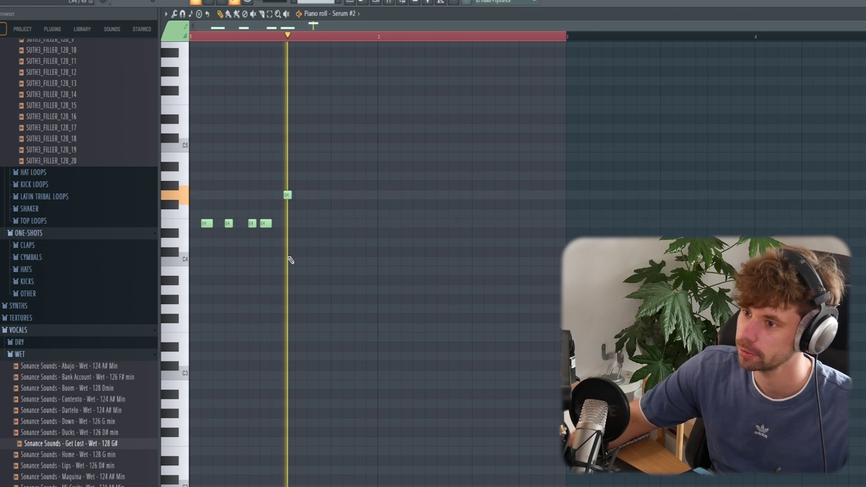
{"action": "key", "text": "space"}
Step: Add two E4 notes after the G4, lower the first of them an octave to E3, and play the phrase
{"action": "left_click", "coordinate": [321, 226]}
{"action": "key", "text": "space"}
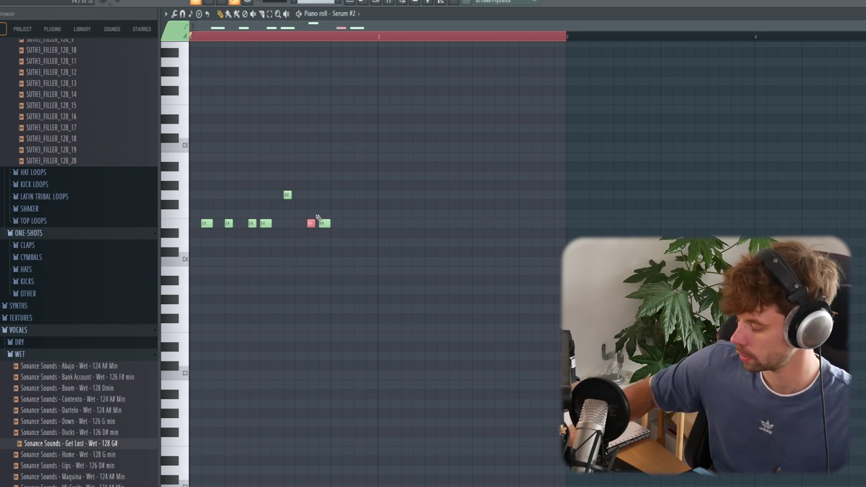
{"action": "key", "text": "ctrl+Down"}
{"action": "key", "text": "space"}
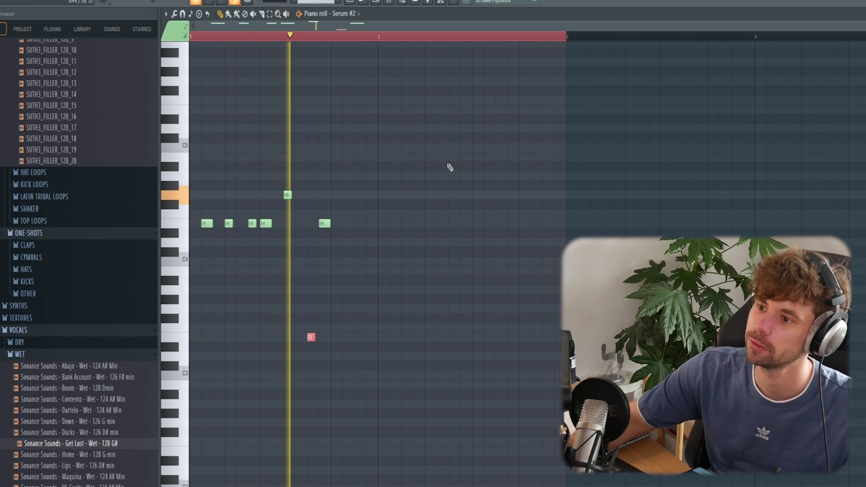
Step: Add a B4 note near the end of bar 1 in the Serum #2 pattern
{"action": "key", "text": "space"}
{"action": "left_click", "coordinate": [360, 167]}
{"action": "left_click_drag", "start_coordinate": [360, 155], "coordinate": [360, 160]}
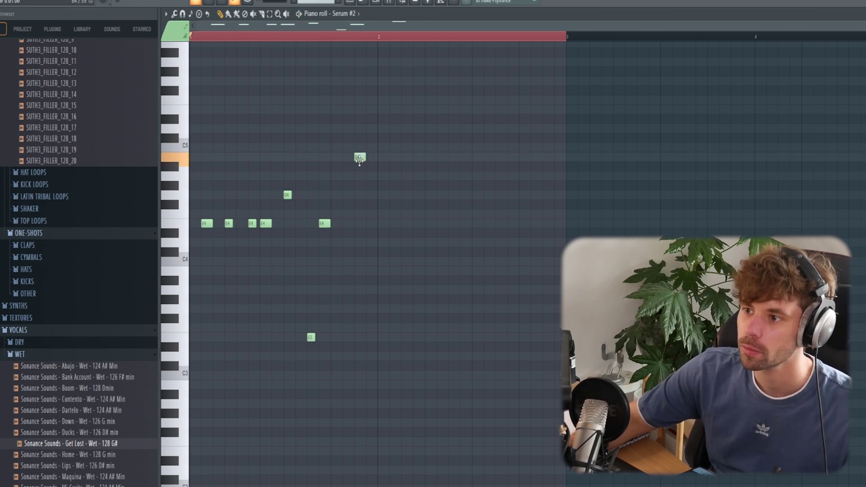
Step: Add a short E4 note before the B4 and duplicate the bar 1 phrase into bar 2
{"action": "key", "text": "ctrl+a"}
{"action": "key", "text": "ctrl+d"}
{"action": "key", "text": "space"}
{"action": "key", "text": "ctrl+a"}
{"action": "key", "text": "ctrl+b"}
{"action": "left_click_drag", "start_coordinate": [403, 233], "coordinate": [392, 234]}
{"action": "key", "text": "ctrl+a"}
{"action": "key", "text": "ctrl+Return"}
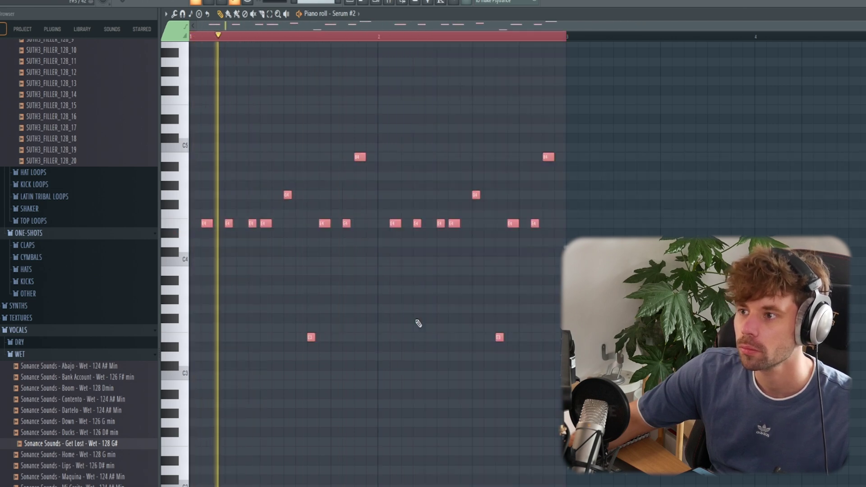
{"action": "key", "text": "ctrl+d"}
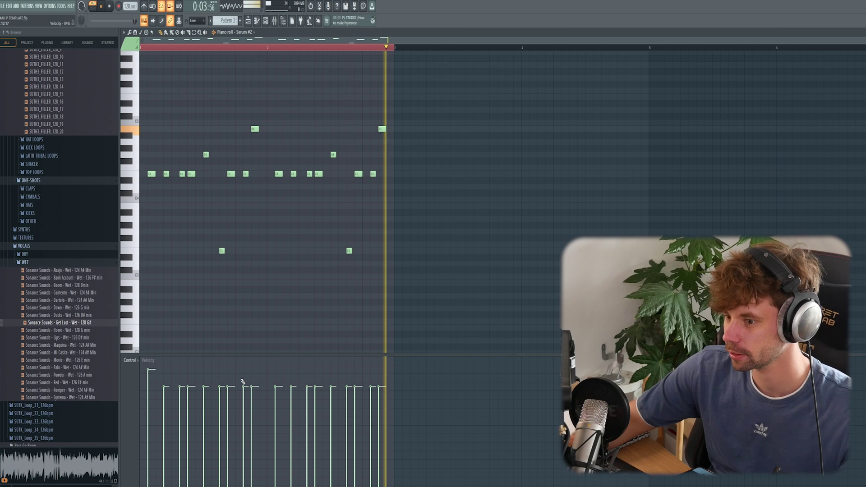
Step: Raise the velocities of the last two notes in each bar and of the second E4 in bar 2
{"action": "left_click_drag", "start_coordinate": [243, 377], "coordinate": [291, 363]}
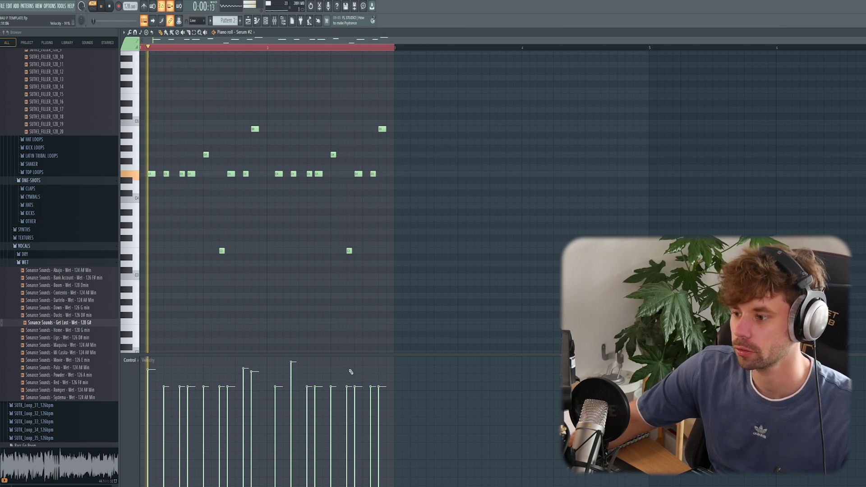
{"action": "left_click_drag", "start_coordinate": [371, 368], "coordinate": [379, 365]}
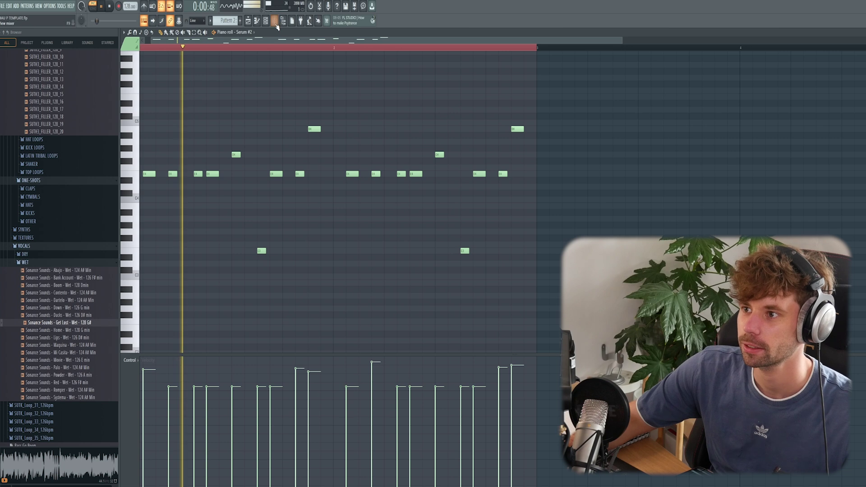
Step: Open the Kickstart sidechain on the Serum #2 mixer track and inspect its settings while the pattern plays
{"action": "left_click", "coordinate": [276, 23]}
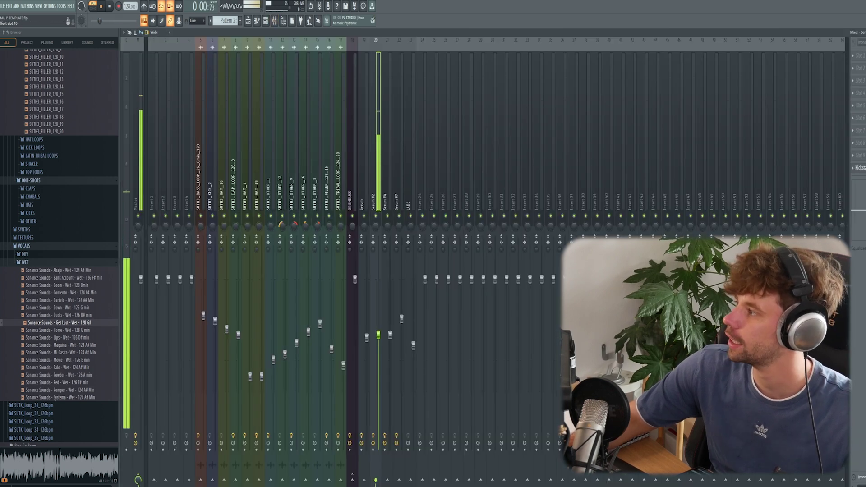
{"action": "left_click", "coordinate": [861, 167]}
{"action": "left_click_drag", "start_coordinate": [218, 93], "coordinate": [291, 106]}
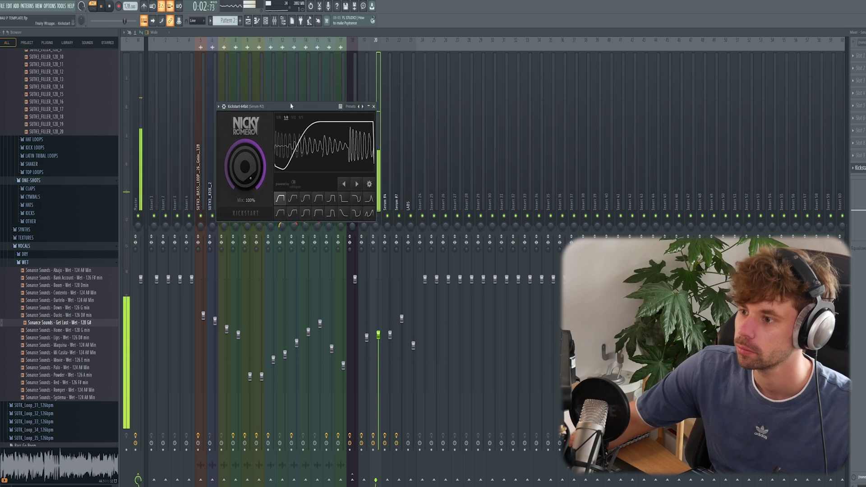
Step: Solo the Pattern 2 and kick tracks, Track 6 and Track 7, in the playlist and play them together
{"action": "left_click", "coordinate": [248, 22]}
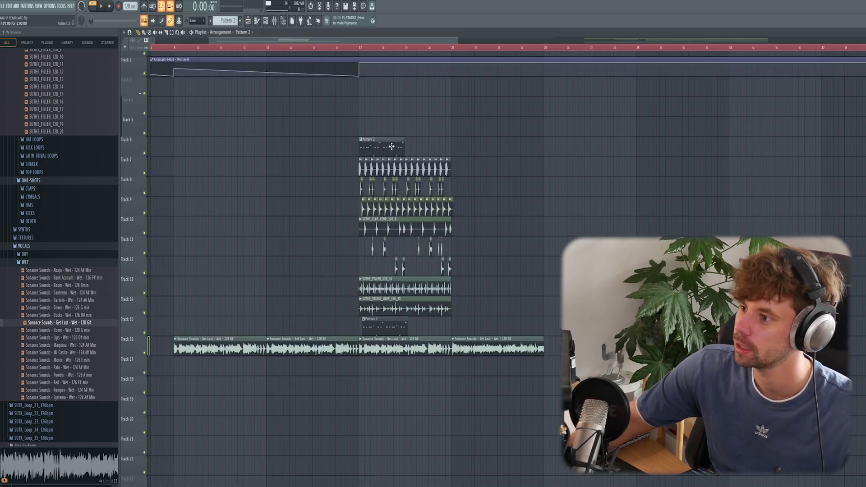
{"action": "right_click", "coordinate": [145, 174]}
{"action": "left_click", "coordinate": [144, 154]}
{"action": "left_click", "coordinate": [144, 153]}
{"action": "left_click", "coordinate": [144, 154]}
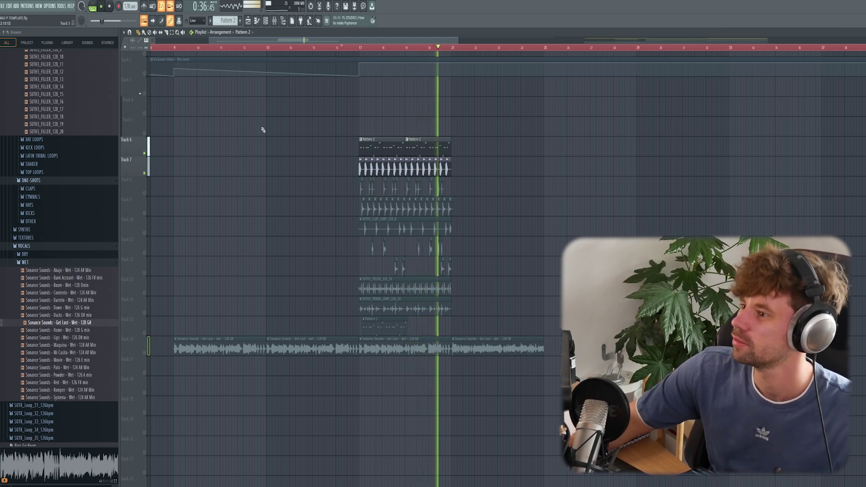
{"action": "key", "text": "space"}
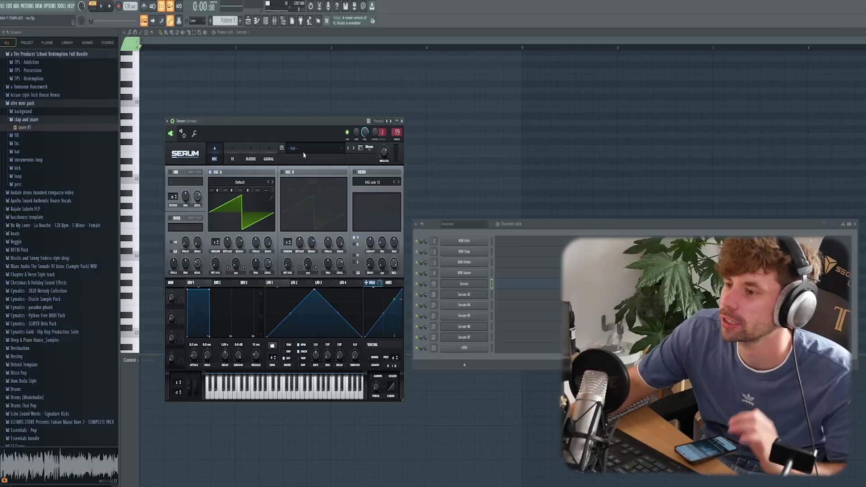
Step: Audition the SUTH 3 wub presets in the first Serum channel and settle on Wub - Royce
{"action": "left_click", "coordinate": [302, 149]}
{"action": "mouse_move", "coordinate": [304, 159]}
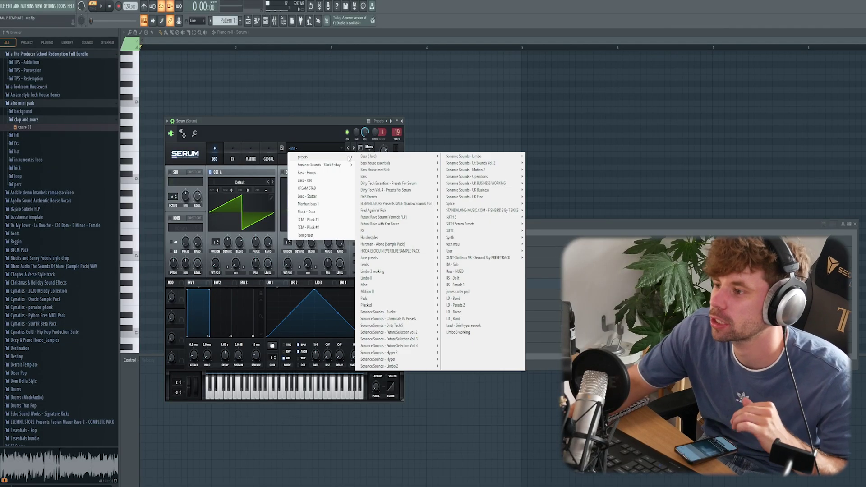
{"action": "mouse_move", "coordinate": [457, 221]}
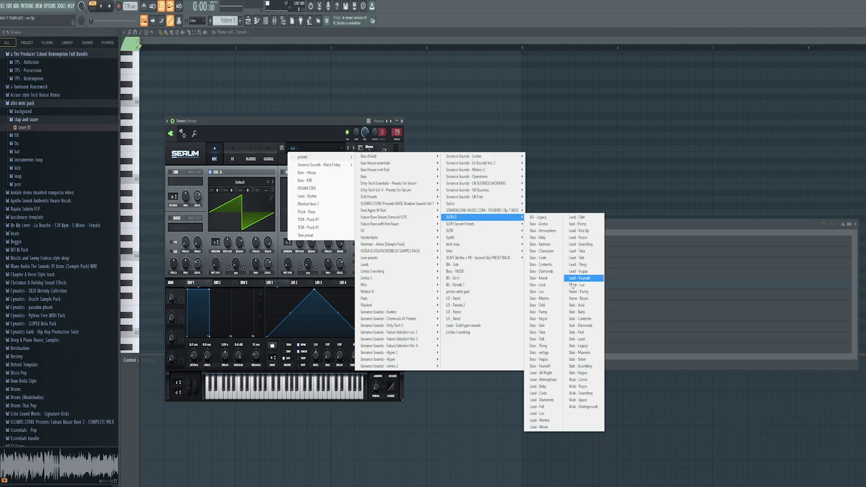
{"action": "left_click", "coordinate": [579, 380]}
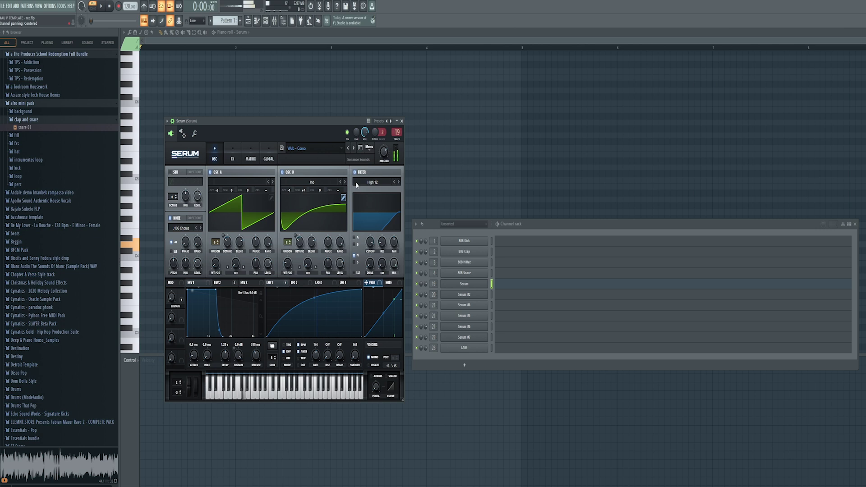
{"action": "left_click", "coordinate": [354, 149]}
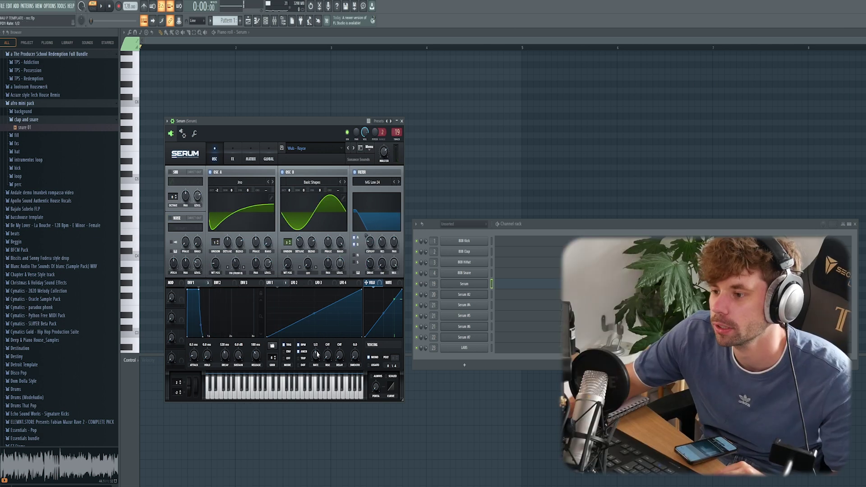
{"action": "key", "text": "c"}
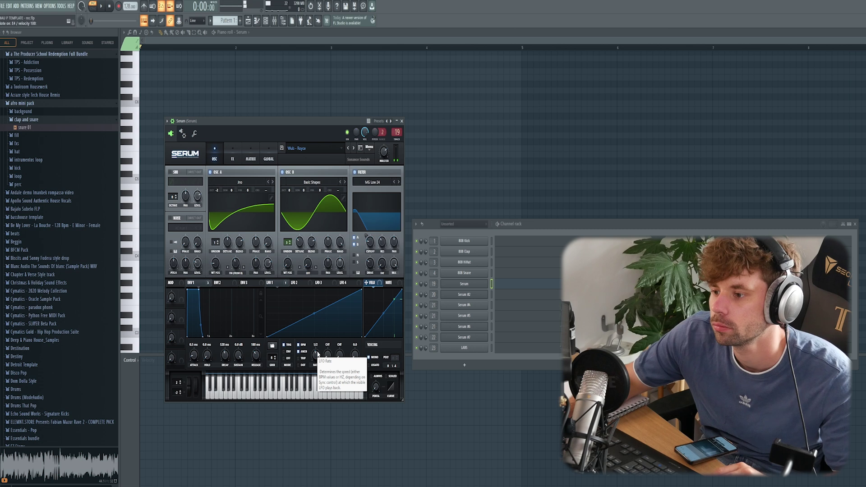
Step: Draw a half-bar E4 note at the start of the Serum channel's pattern and play it
{"action": "left_click", "coordinate": [511, 289]}
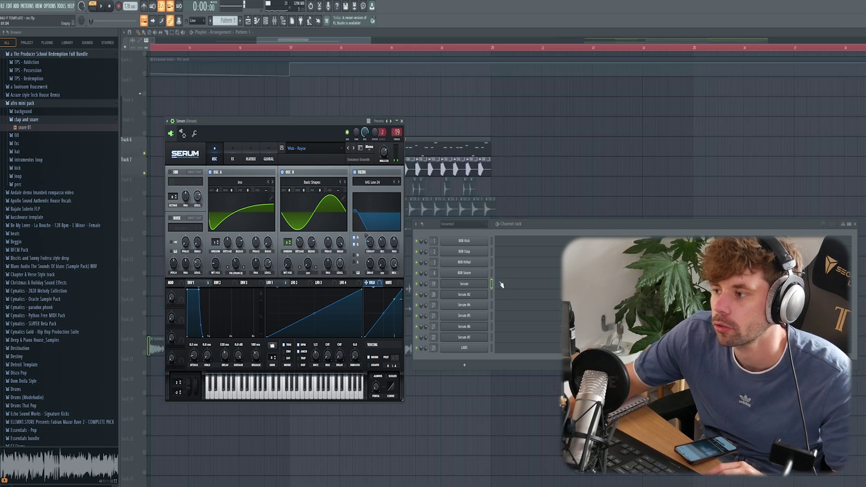
{"action": "key", "text": "F7"}
{"action": "left_click", "coordinate": [178, 213]}
{"action": "left_click_drag", "start_coordinate": [160, 259], "coordinate": [294, 260]}
{"action": "left_click_drag", "start_coordinate": [207, 257], "coordinate": [126, 289]}
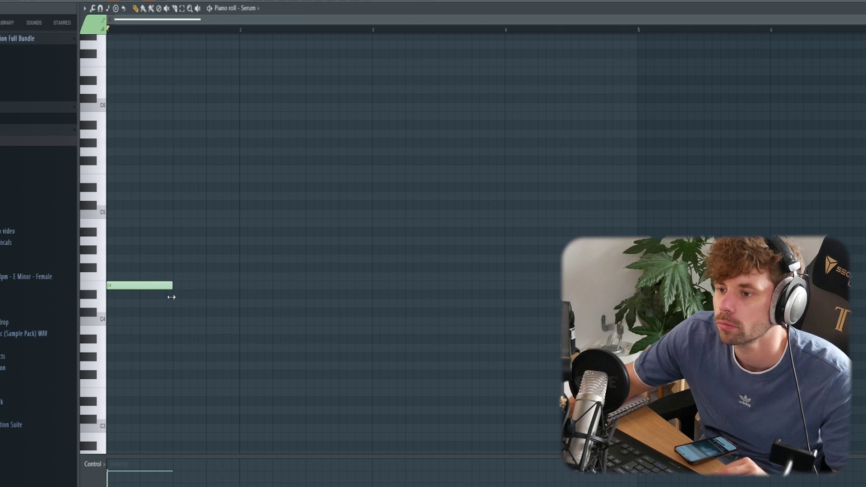
{"action": "key", "text": "space"}
Step: Review the CamelCrusher, Pro-Q 3, S1 Imager and Kickstart effects on the Serum mixer track while the note plays
{"action": "key", "text": "F9"}
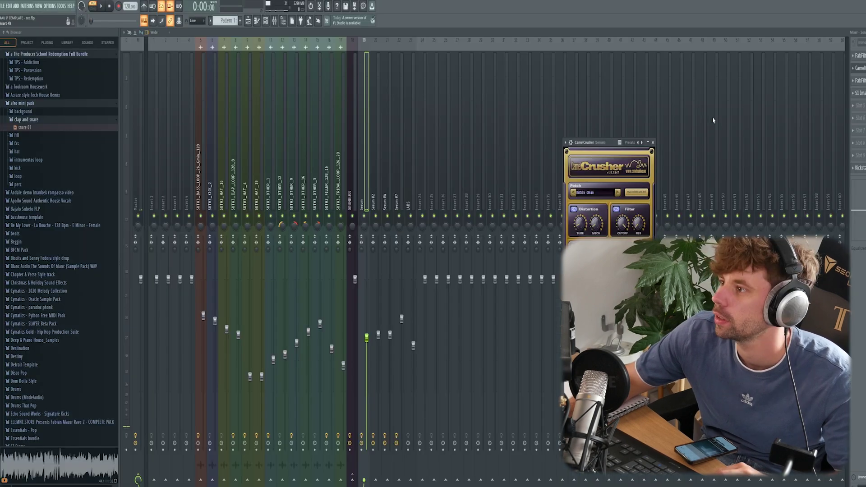
{"action": "left_click_drag", "start_coordinate": [595, 144], "coordinate": [461, 105]}
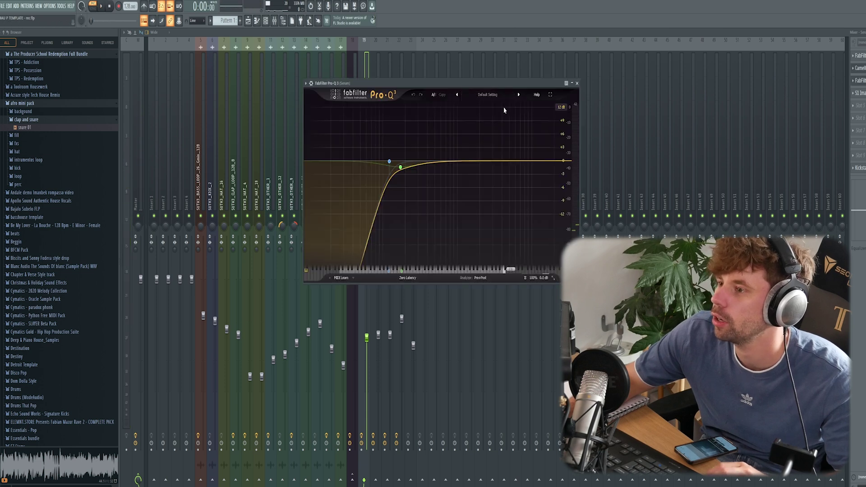
{"action": "key", "text": "space"}
{"action": "left_click", "coordinate": [859, 92]}
{"action": "left_click_drag", "start_coordinate": [235, 108], "coordinate": [457, 111]}
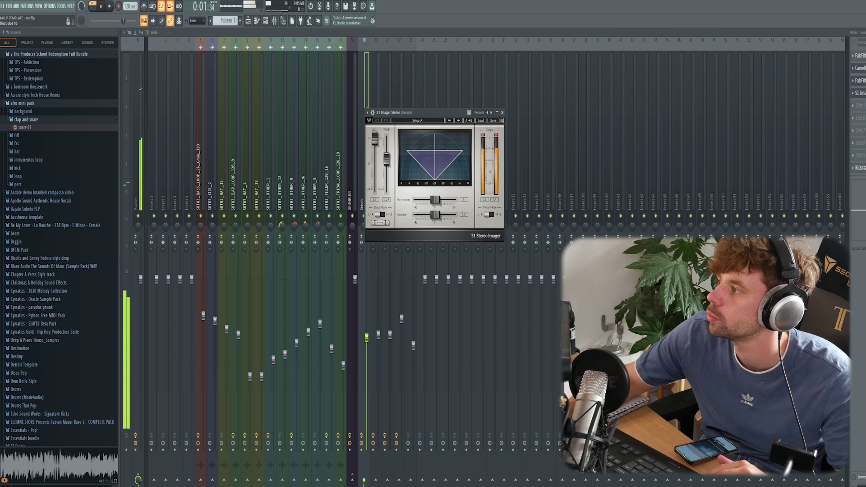
{"action": "left_click", "coordinate": [860, 167]}
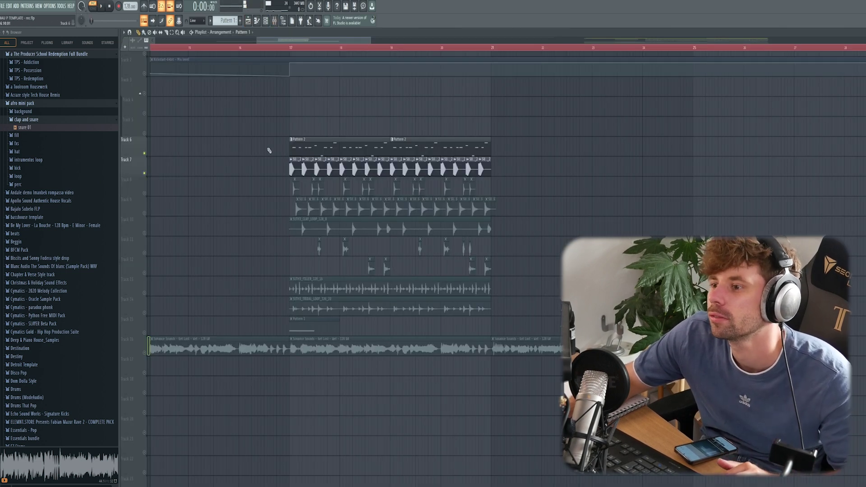
Step: Bring in Tracks 15 and 16 with the wub pattern and vocal, and play them with the soloed tracks
{"action": "key", "text": "space"}
{"action": "left_click", "coordinate": [145, 354]}
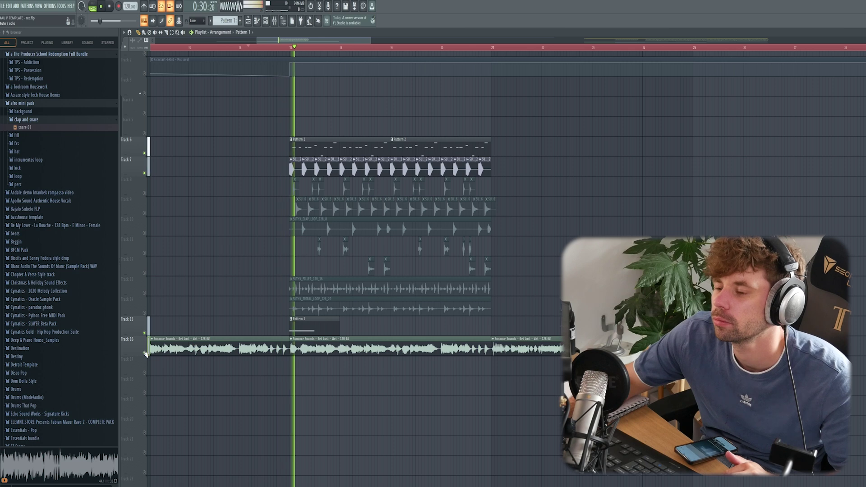
{"action": "key", "text": "space"}
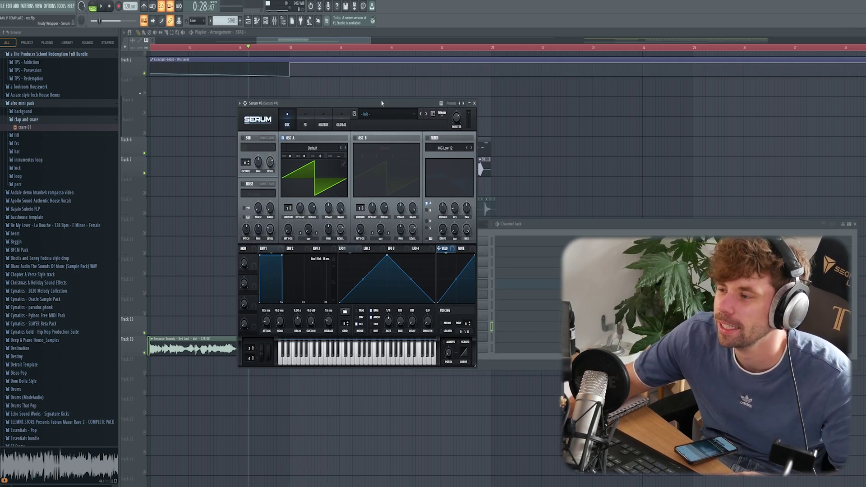
Step: Load the Stab - Feet preset in the Serum instance used for the STAB pattern
{"action": "left_click_drag", "start_coordinate": [382, 103], "coordinate": [387, 108]}
{"action": "left_click", "coordinate": [387, 120]}
{"action": "mouse_move", "coordinate": [398, 128]}
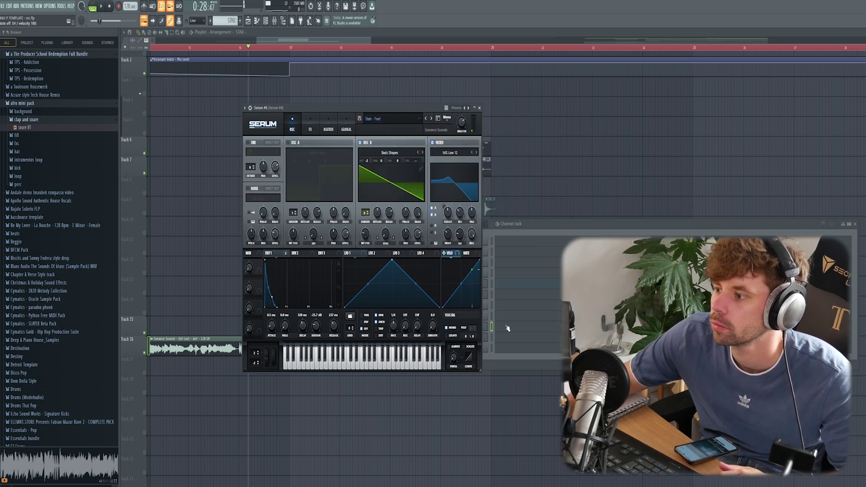
Step: In the STAB pattern, draw a half-bar E4 note at bar 2, preceded by short G4 and F4 notes
{"action": "key", "text": "F7"}
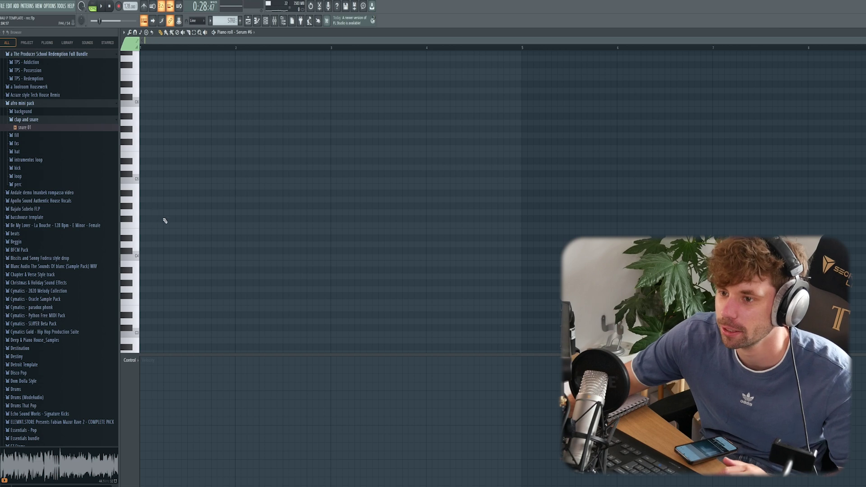
{"action": "left_click", "coordinate": [246, 232]}
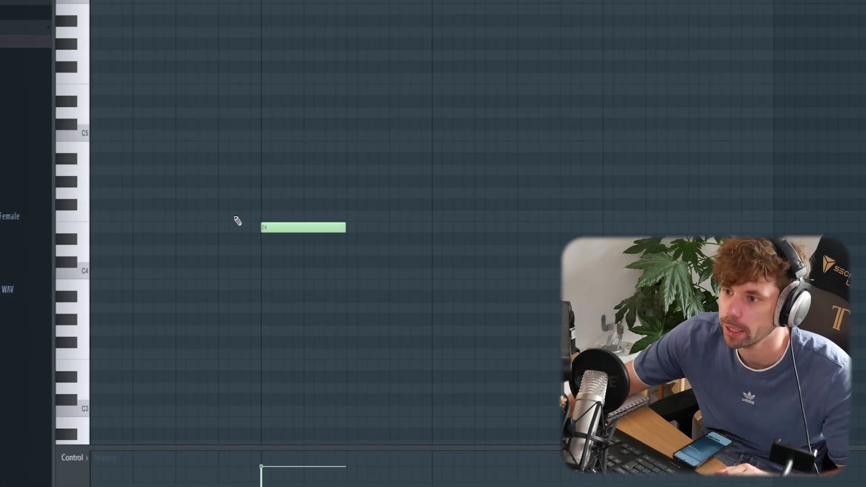
{"action": "left_click", "coordinate": [235, 215]}
{"action": "left_click", "coordinate": [221, 193]}
{"action": "mouse_move", "coordinate": [253, 178]}
{"action": "left_mouse_down"}
{"action": "mouse_move", "coordinate": [236, 213]}
{"action": "mouse_move", "coordinate": [238, 196]}
{"action": "left_mouse_up"}
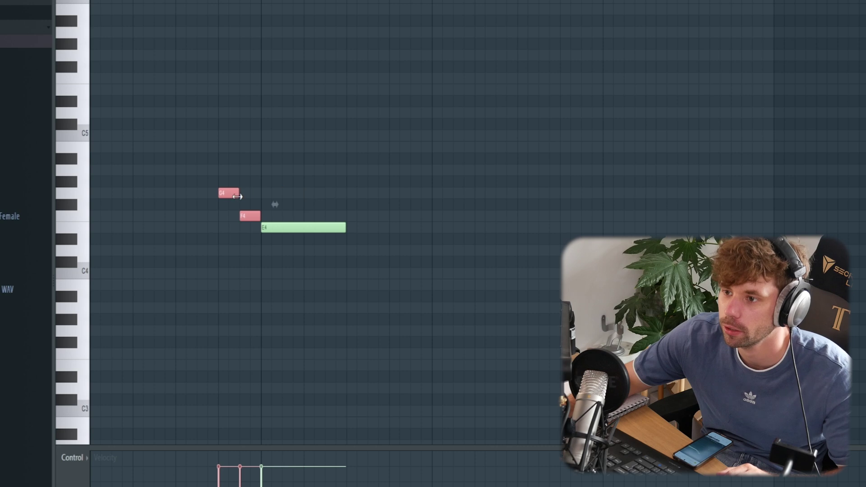
{"action": "key", "text": "space"}
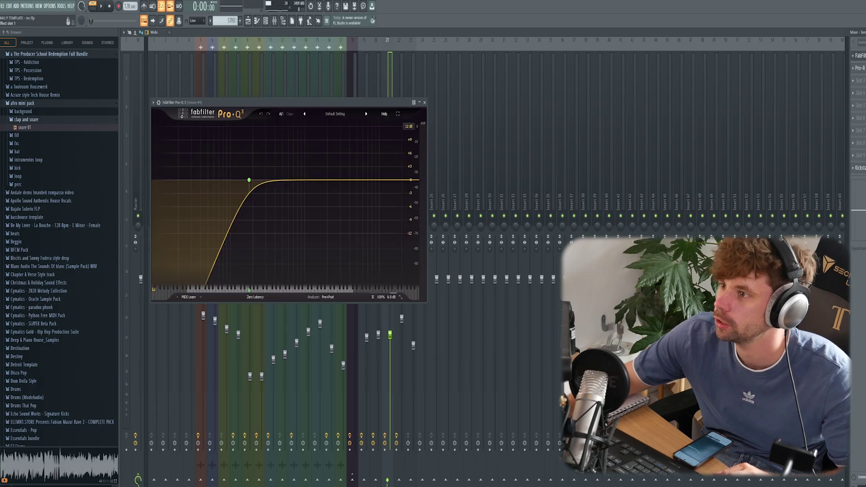
Step: Review the Pro-Q 3, Pro-R and Kickstart effects on the stab's mixer track while the pattern plays
{"action": "left_click_drag", "start_coordinate": [350, 105], "coordinate": [494, 89]}
{"action": "key", "text": "space"}
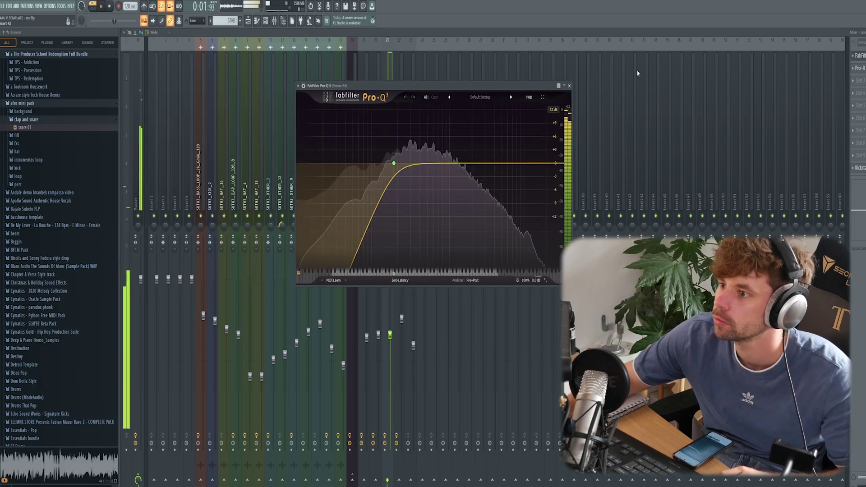
{"action": "left_click", "coordinate": [860, 56]}
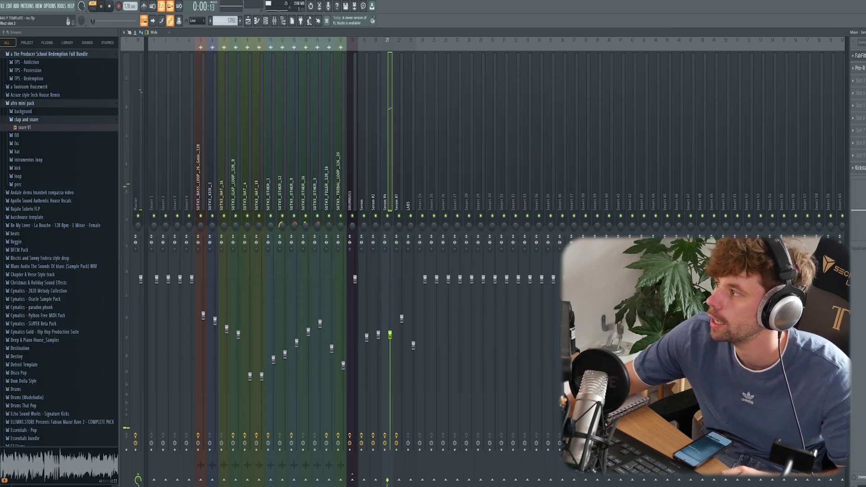
{"action": "left_click", "coordinate": [860, 69]}
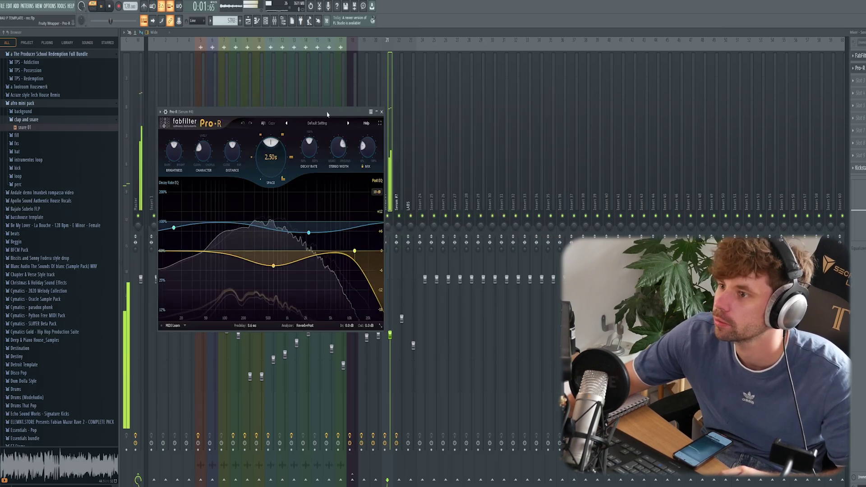
{"action": "left_click_drag", "start_coordinate": [328, 112], "coordinate": [494, 71]}
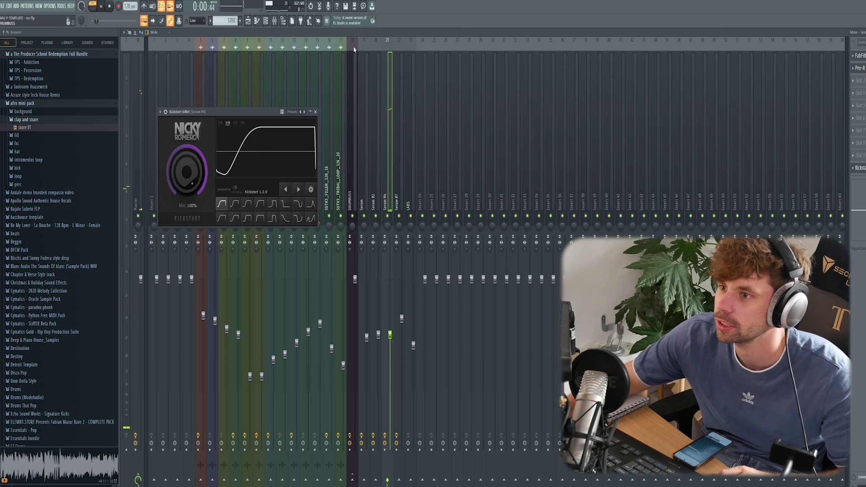
Step: Play the arrangement in the playlist to hear the stab with the wub, kick and vocal
{"action": "left_click", "coordinate": [248, 21]}
{"action": "key", "text": "space"}
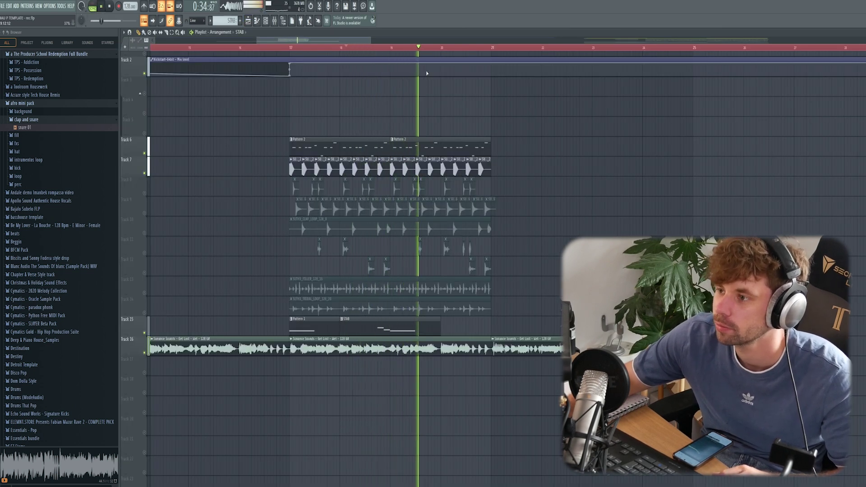
{"action": "key", "text": "space"}
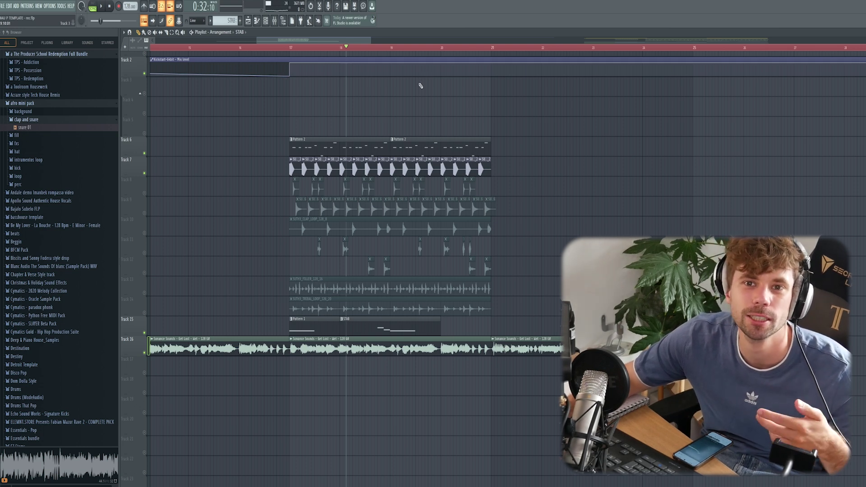
Step: Select the four-bar drum and synth clips on Tracks 6 to 15 and duplicate them to bar 21
{"action": "left_click_drag", "start_coordinate": [222, 116], "coordinate": [212, 137]}
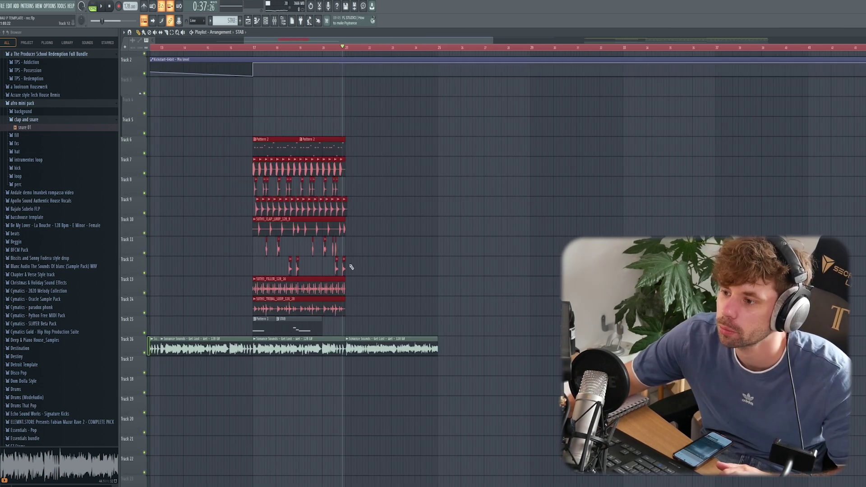
{"action": "left_click", "coordinate": [377, 315]}
{"action": "key", "text": "ctrl+b"}
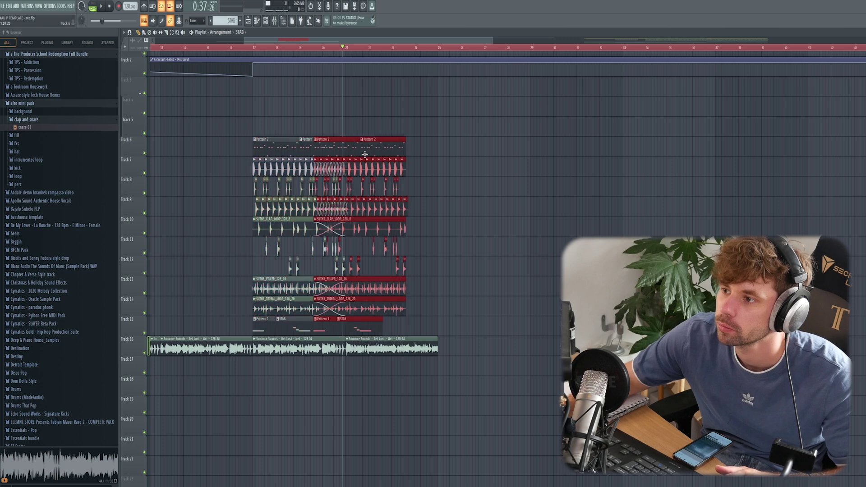
{"action": "left_click", "coordinate": [527, 218]}
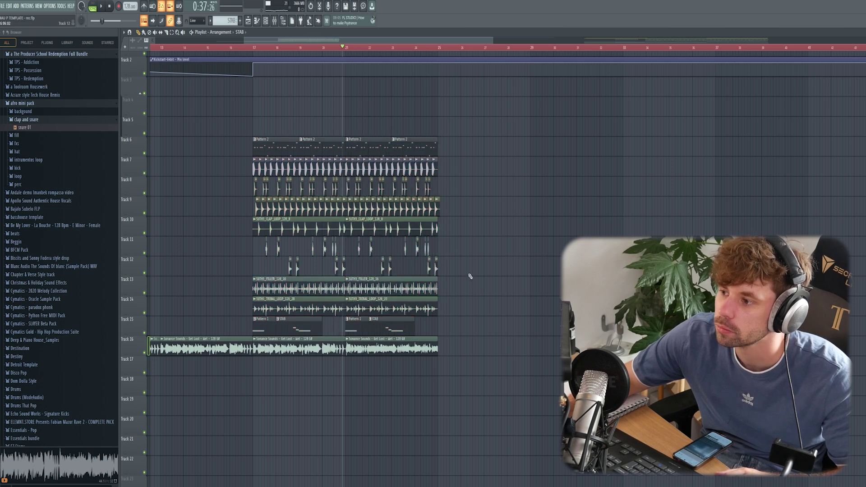
Step: Duplicate the eight-bar drum and synth block without the vocal to bar 25 and play across the join
{"action": "left_click_drag", "start_coordinate": [468, 331], "coordinate": [185, 137]}
{"action": "key", "text": "ctrl+b"}
{"action": "left_click_drag", "start_coordinate": [452, 149], "coordinate": [445, 149]}
{"action": "left_click", "coordinate": [431, 48]}
{"action": "key", "text": "space"}
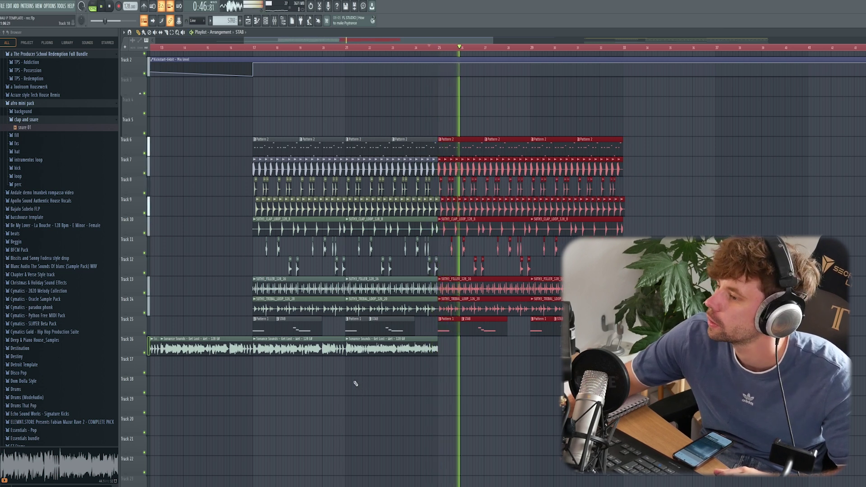
{"action": "key", "text": "space"}
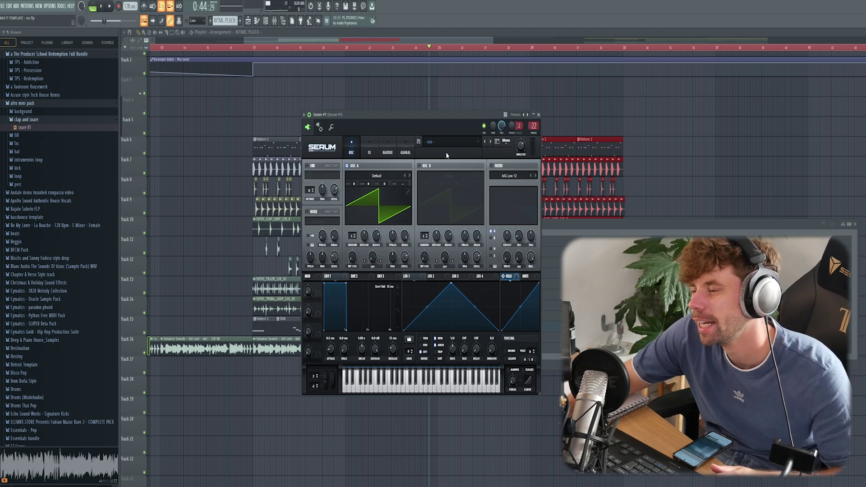
Step: Load the PL - Detroit pluck preset in Serum #7 for the RITMIC PLUCK pattern
{"action": "left_click", "coordinate": [446, 143]}
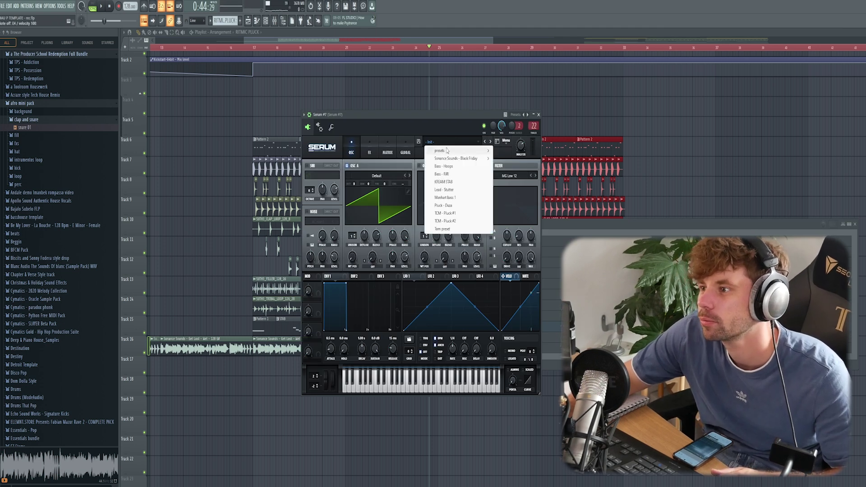
{"action": "mouse_move", "coordinate": [447, 151]}
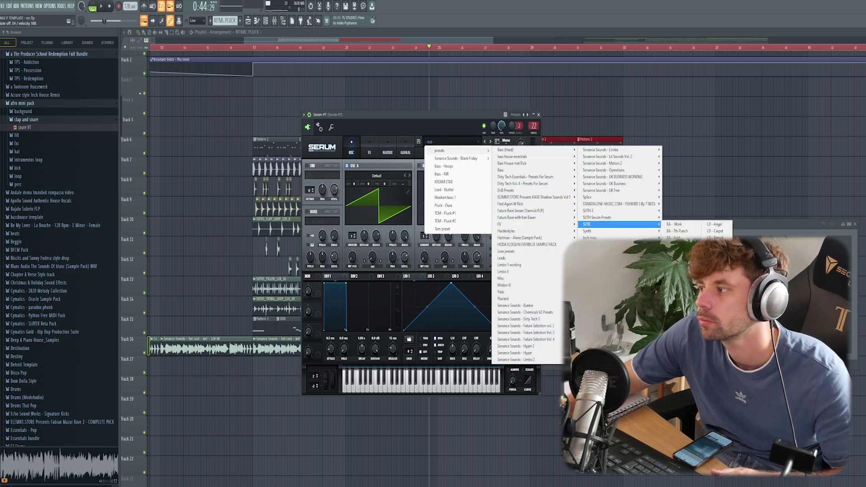
{"action": "left_click", "coordinate": [721, 279]}
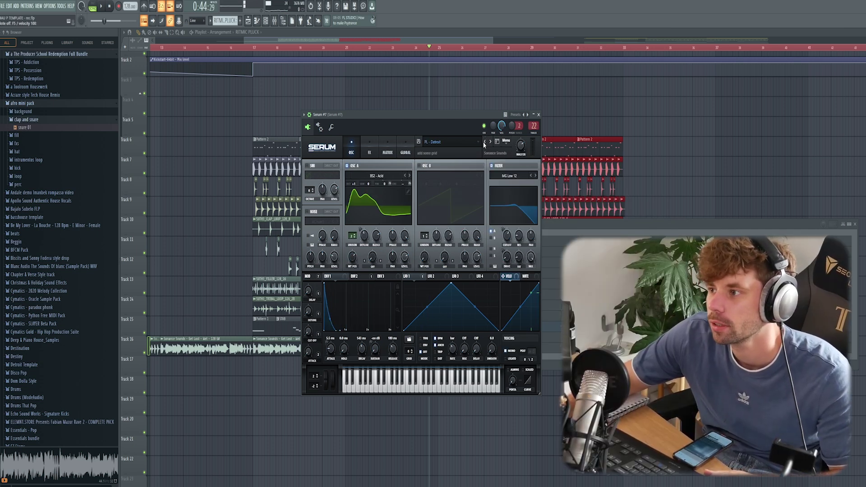
Step: Draw a one-bar rhythm of six repeated notes for the Serum #7 pluck in the piano roll and play it
{"action": "left_click", "coordinate": [557, 229]}
{"action": "key", "text": "F7"}
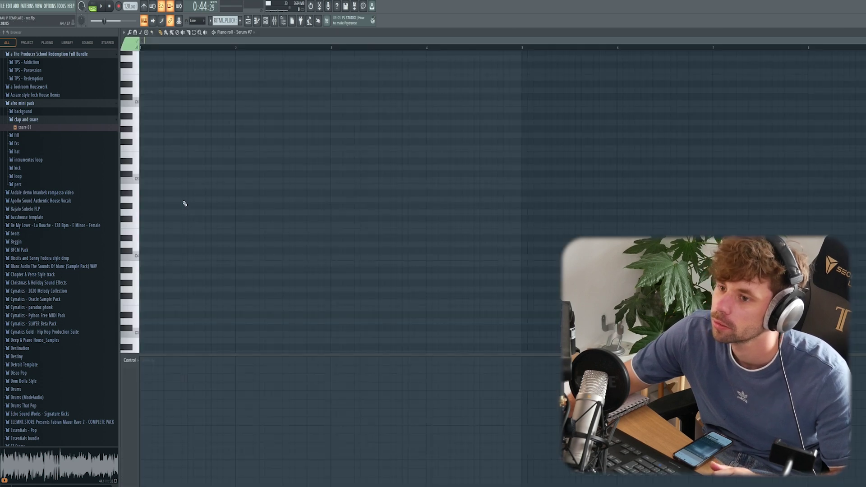
{"action": "left_click", "coordinate": [144, 206]}
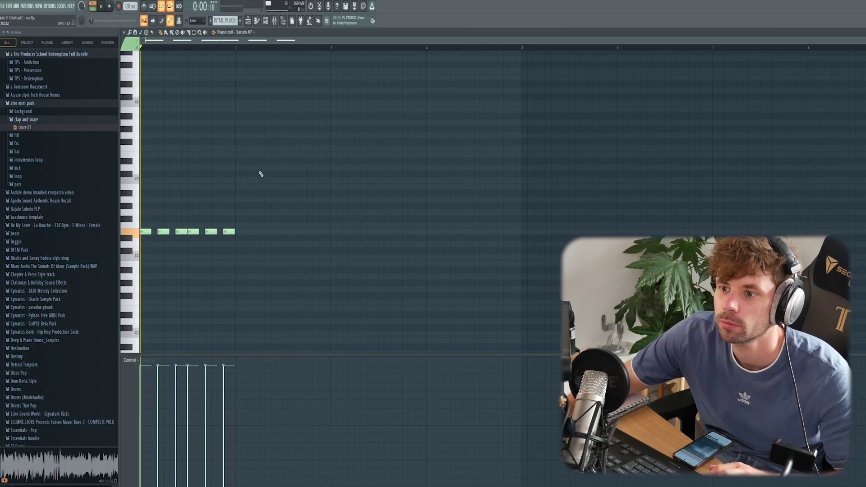
{"action": "key", "text": "space"}
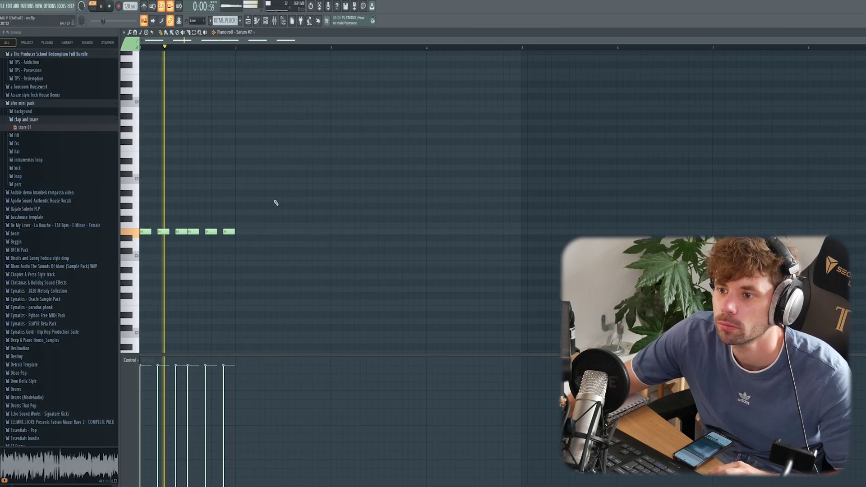
Step: Select all the pluck notes and repeat the one-bar rhythm until it fills four bars
{"action": "key", "text": "ctrl+a"}
{"action": "key", "text": "ctrl+b"}
{"action": "key", "text": "ctrl+b"}
{"action": "key", "text": "ctrl+b"}
{"action": "key", "text": "ctrl+a"}
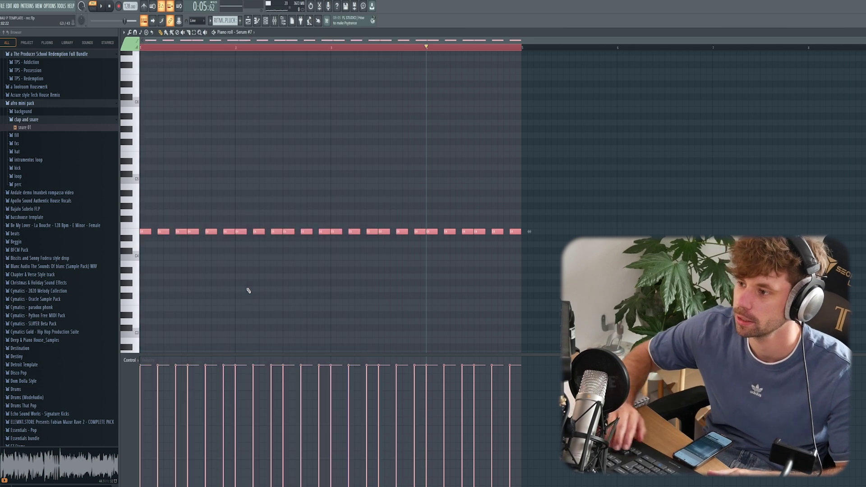
{"action": "key", "text": "ctrl+Up"}
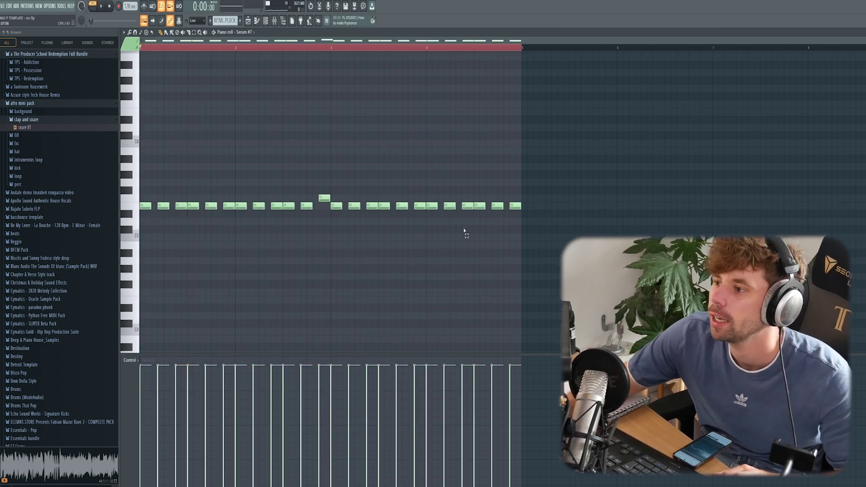
Step: Raise the three notes at the start of bar 4 by three semitones and play the pattern
{"action": "left_click_drag", "start_coordinate": [465, 231], "coordinate": [428, 195]}
{"action": "key", "text": "Up"}
{"action": "key", "text": "Up"}
{"action": "key", "text": "Up"}
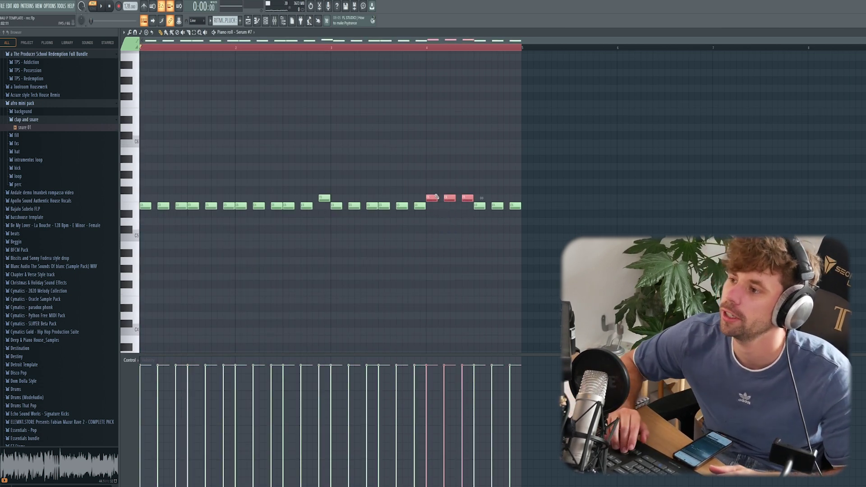
{"action": "key", "text": "space"}
Step: Lower the last three notes of bar 4 by two semitones and listen to the finished pluck melody
{"action": "key", "text": "ctrl+d"}
{"action": "left_click_drag", "start_coordinate": [437, 197], "coordinate": [538, 243]}
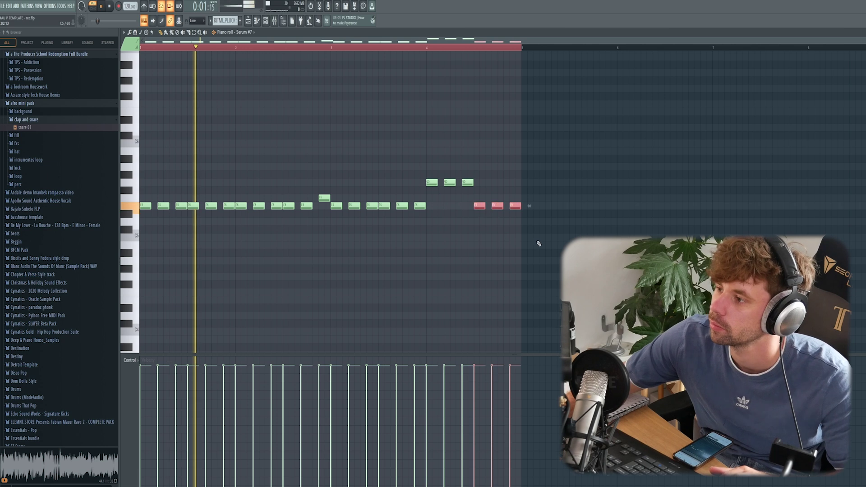
{"action": "key", "text": "Down"}
{"action": "key", "text": "Down"}
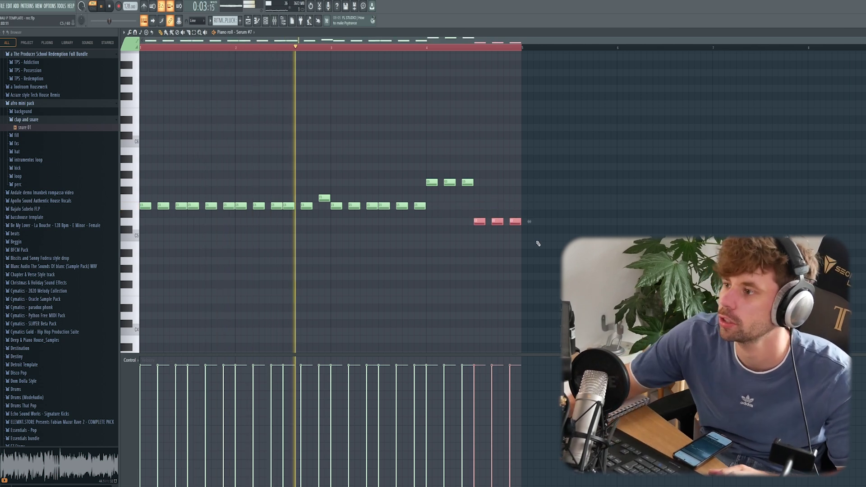
{"action": "left_click", "coordinate": [441, 249], "text": "ctrl"}
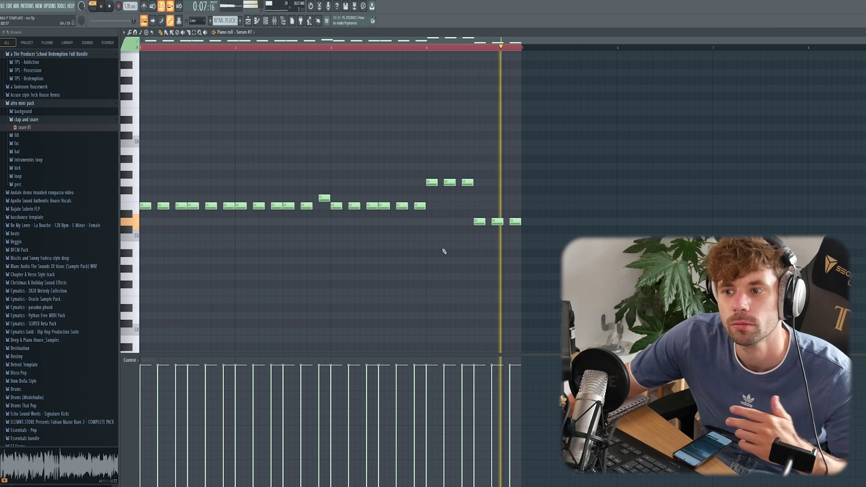
{"action": "key", "text": "space"}
Step: Set up the Kickstart sidechain on the pluck's mixer track and play the pattern through it
{"action": "left_click", "coordinate": [275, 21]}
{"action": "left_click_drag", "start_coordinate": [236, 131], "coordinate": [362, 119]}
{"action": "key", "text": "space"}
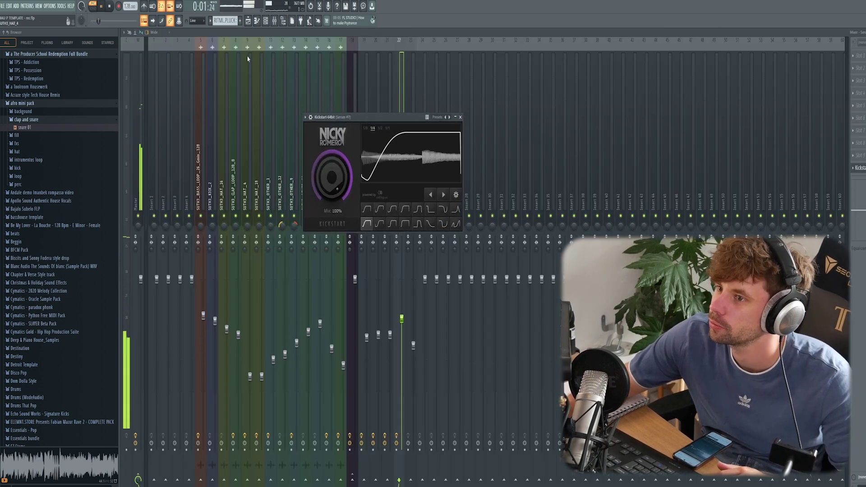
Step: Place the RITMIC PLUCK pattern on Track 17 from bar 25 and play the arrangement leading into it
{"action": "left_click", "coordinate": [253, 23]}
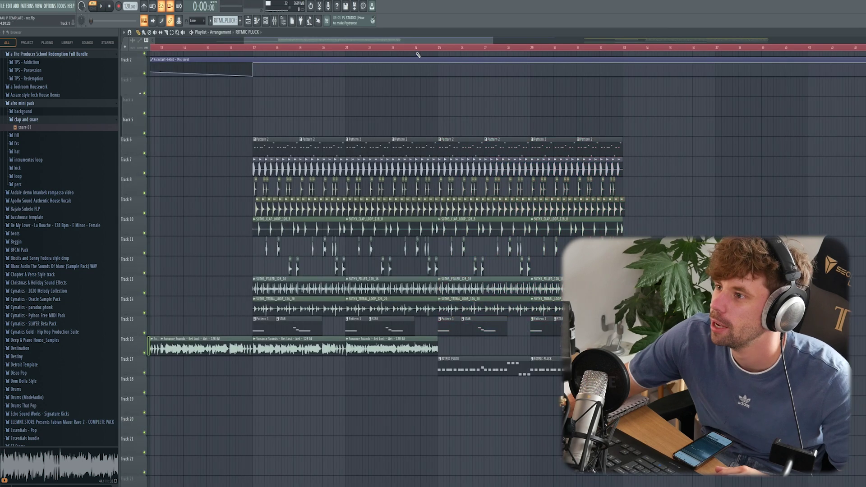
{"action": "left_click", "coordinate": [417, 49]}
{"action": "key", "text": "space"}
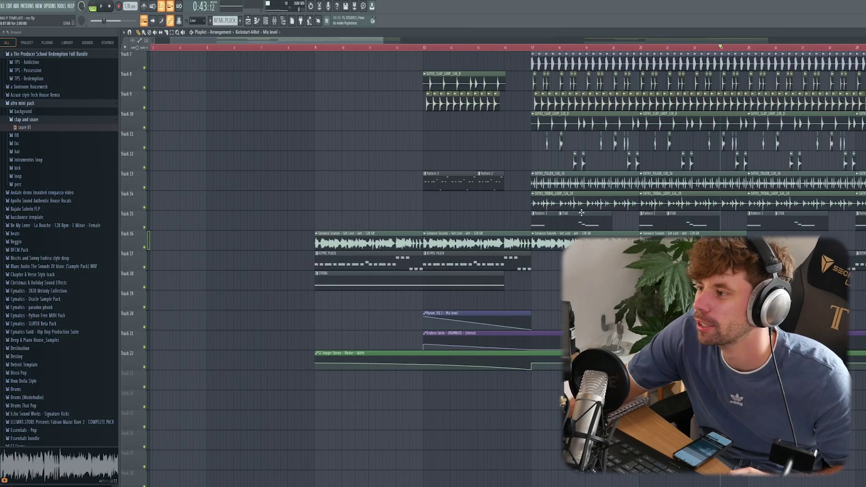
Step: Solo the vocal on Track 16 in the build-up, and add the percussion on Tracks 8 and 9 to the playback
{"action": "scroll", "coordinate": [583, 212], "scroll_direction": "up", "scroll_amount": 1}
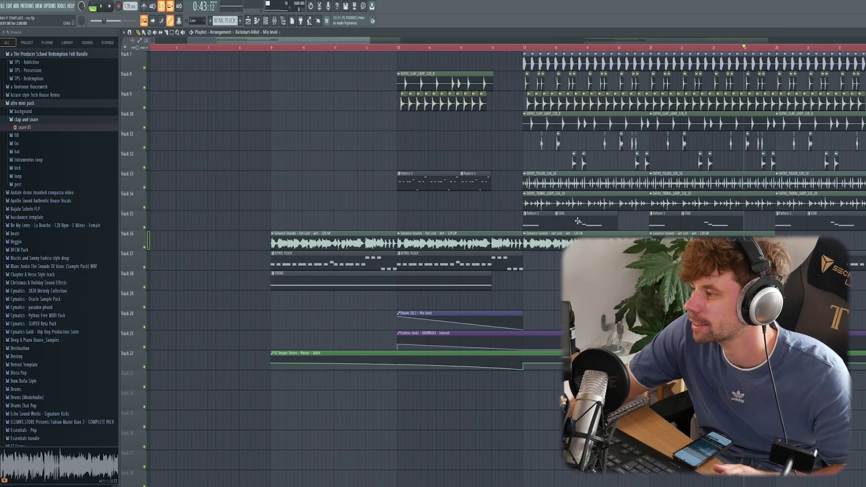
{"action": "scroll", "coordinate": [481, 289], "scroll_direction": "up", "scroll_amount": 2}
{"action": "left_click", "coordinate": [386, 48]}
{"action": "left_click", "coordinate": [145, 290]}
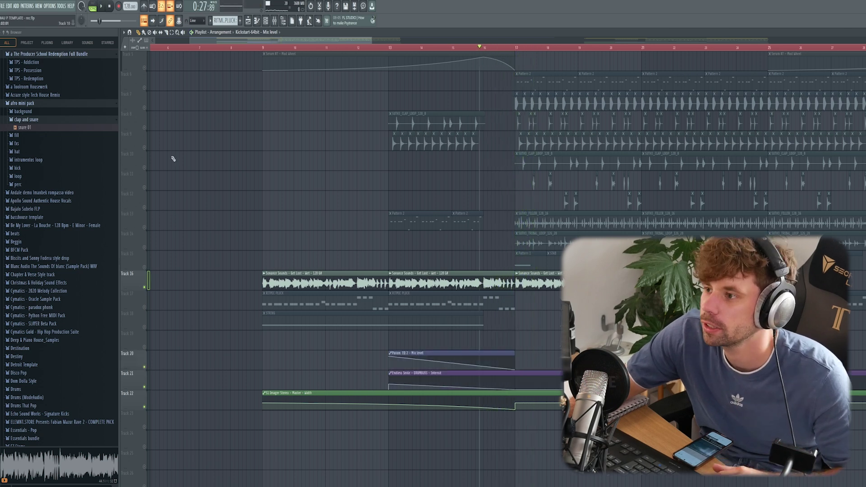
{"action": "left_click", "coordinate": [144, 147]}
{"action": "left_click", "coordinate": [144, 127]}
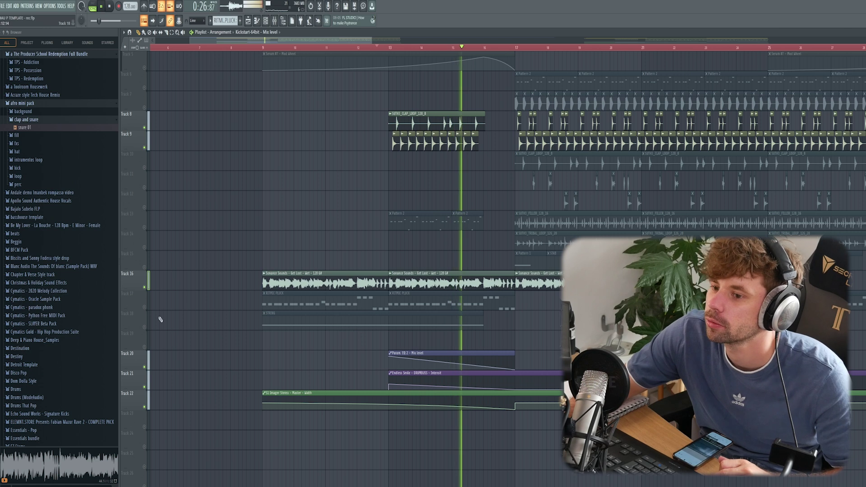
Step: Unmute the STRING clip on Track 18 and inspect its notes and its LABS instrument
{"action": "left_click", "coordinate": [145, 328]}
{"action": "double_click", "coordinate": [385, 318]}
{"action": "left_click", "coordinate": [266, 21]}
{"action": "key", "text": "l"}
{"action": "left_click", "coordinate": [464, 351]}
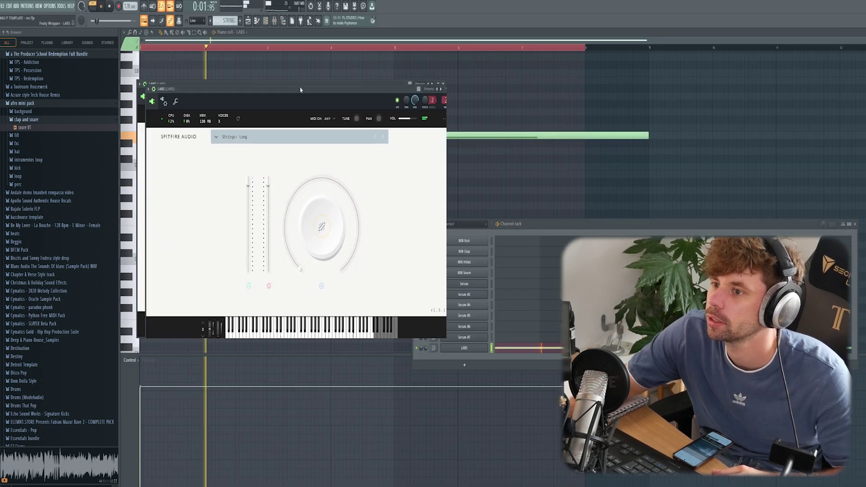
{"action": "left_click", "coordinate": [248, 20]}
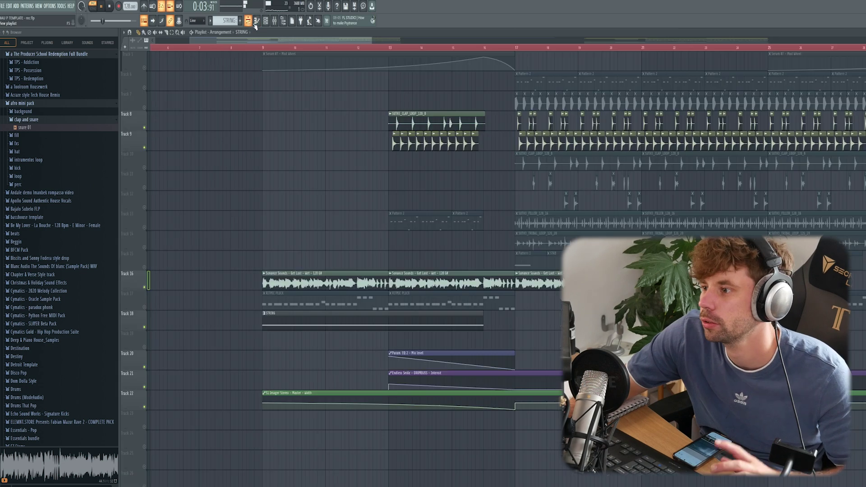
Step: Unmute the mod wheel automation on Track 5 and play the soloed pluck with Serum #7 open
{"action": "scroll", "coordinate": [421, 269], "scroll_direction": "up", "scroll_amount": 4}
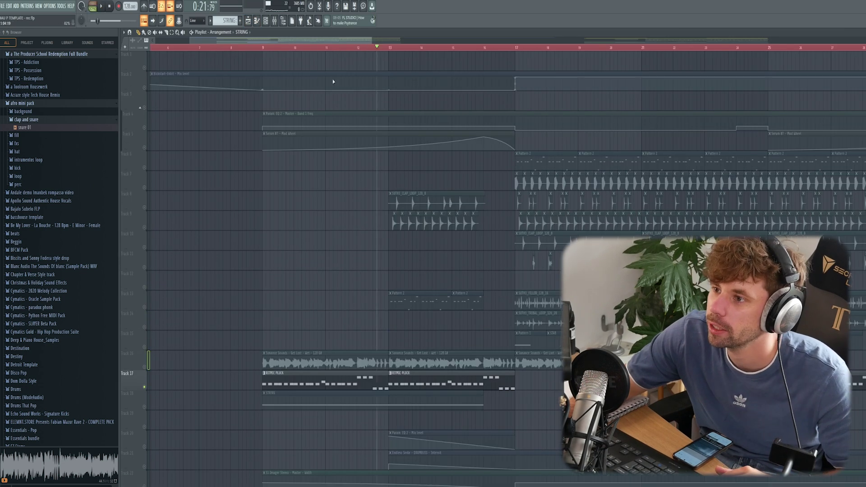
{"action": "left_click", "coordinate": [144, 148]}
{"action": "left_click", "coordinate": [267, 20]}
{"action": "key", "text": "space"}
{"action": "left_click", "coordinate": [470, 338]}
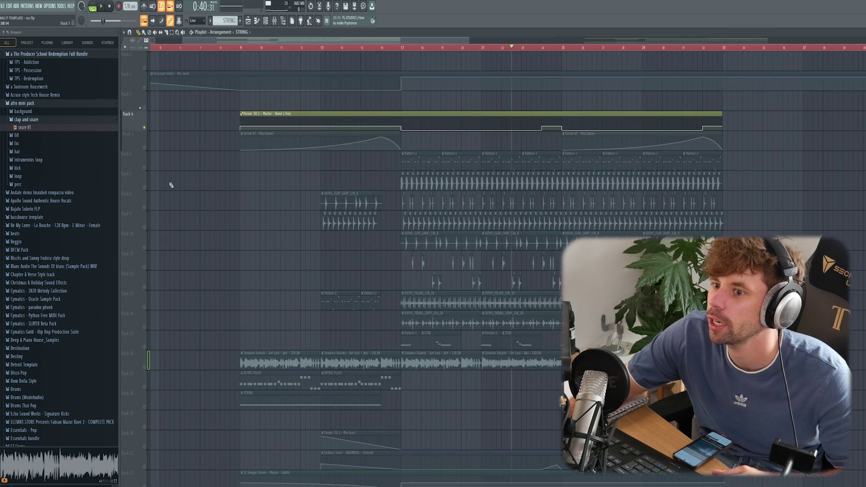
Step: Unmute Tracks 6 and 7 and play them with the master EQ band 1 frequency automation on Track 4
{"action": "left_click", "coordinate": [146, 188]}
{"action": "left_click", "coordinate": [145, 169]}
{"action": "key", "text": "space"}
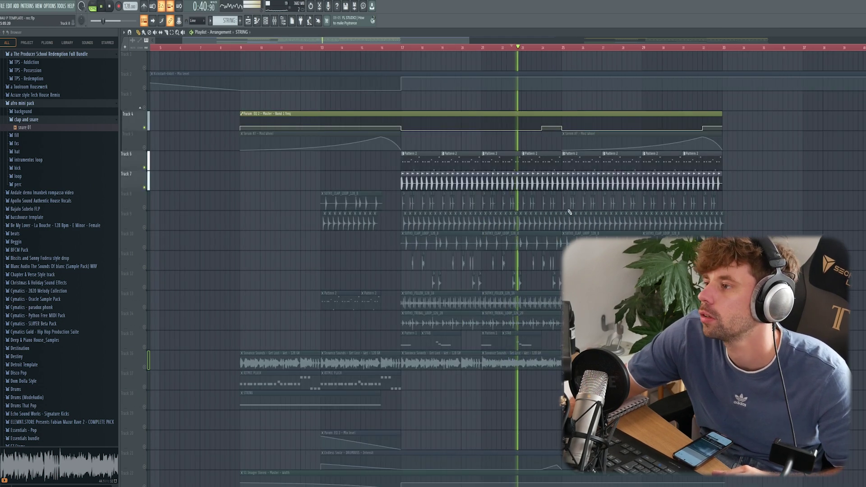
{"action": "scroll", "coordinate": [567, 216], "scroll_direction": "up", "scroll_amount": 2}
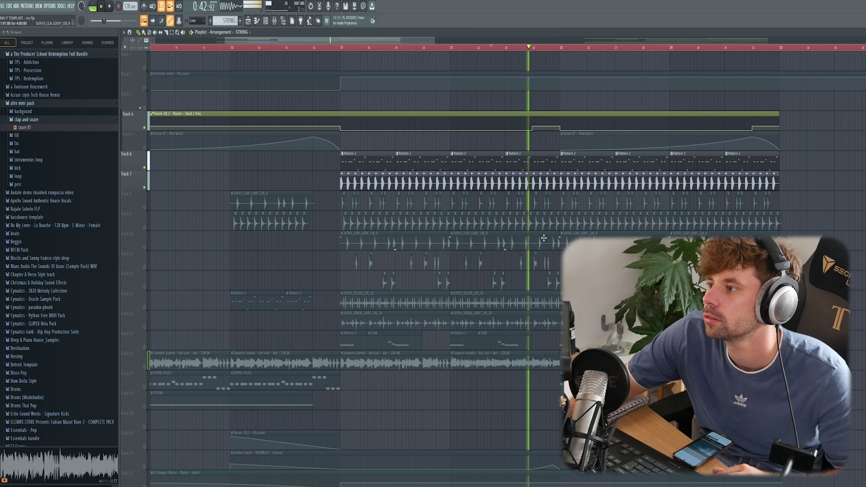